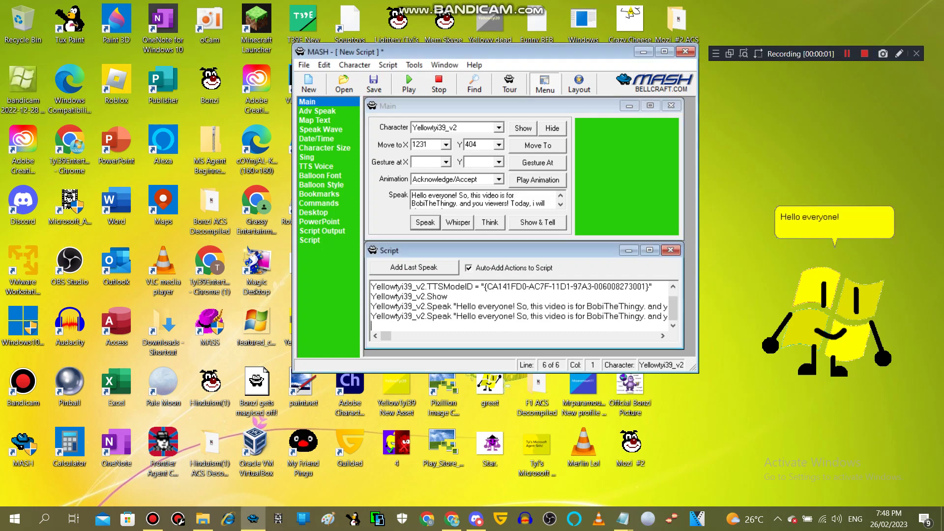
- Make the Yellowtyi39_v2 character speak "Let's start off with a test character."
drag(509, 49, 561, 47)
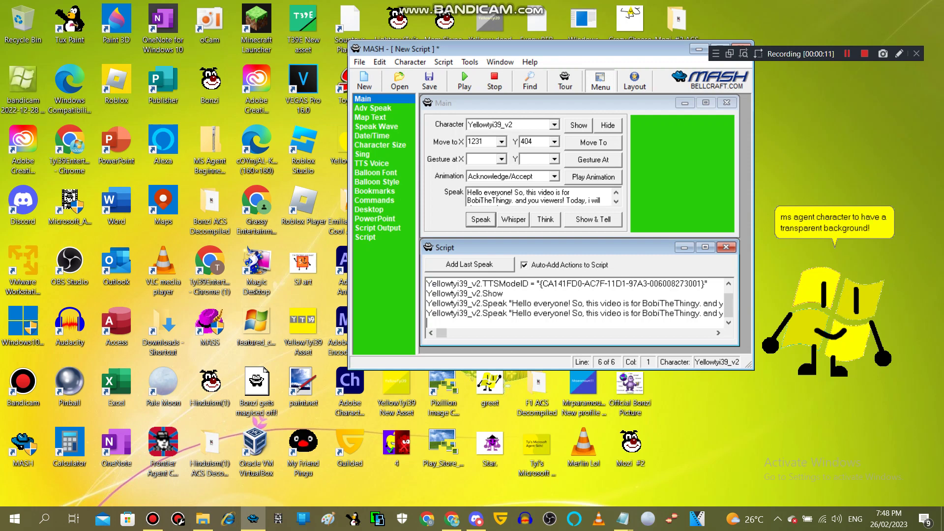
key(shift+F12)
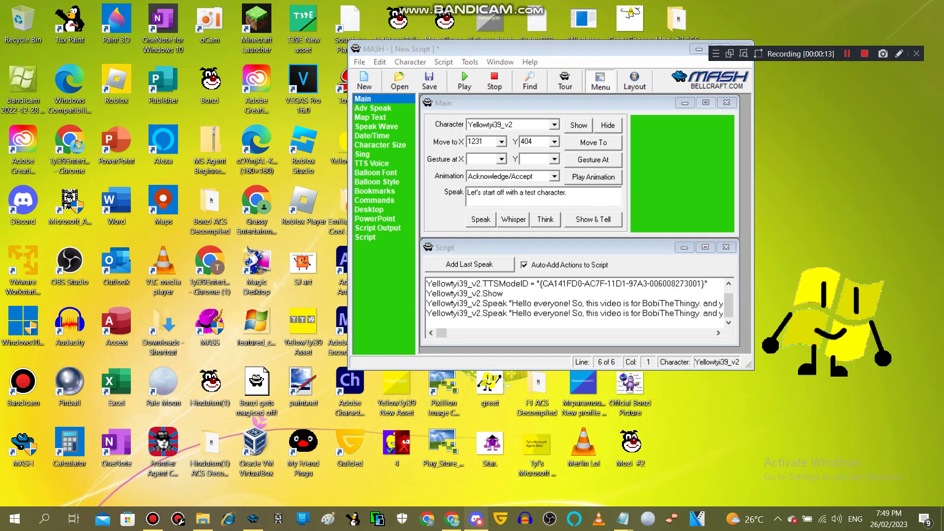
click(480, 219)
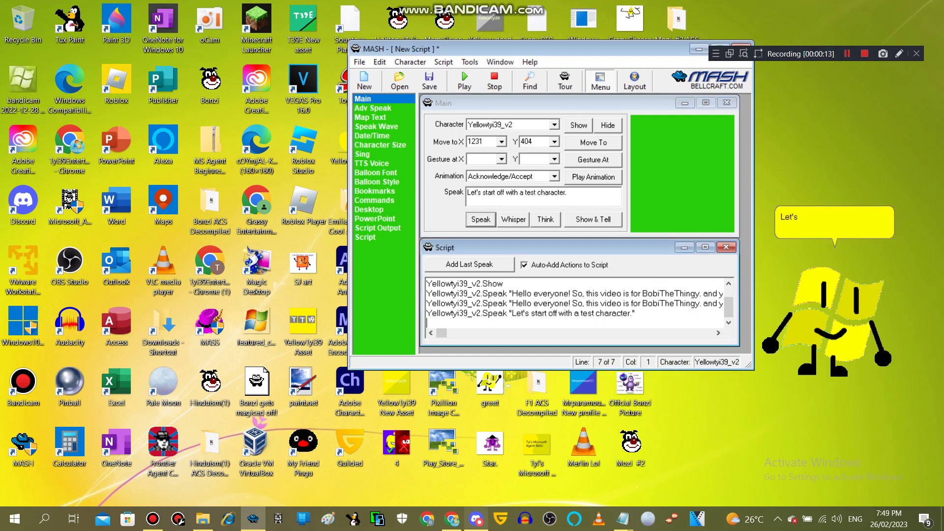
- Switch to Paint and size its window to fill the screen area beside the desktop character
click(328, 519)
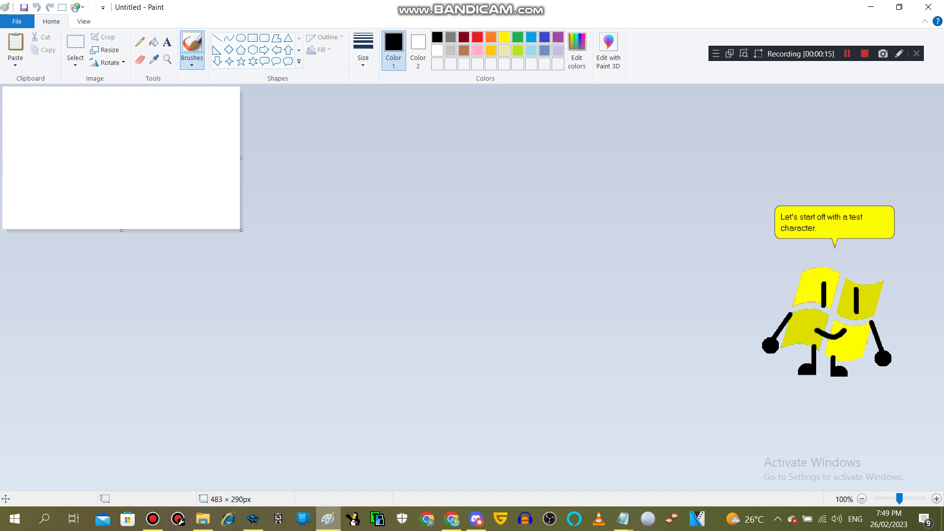
click(899, 7)
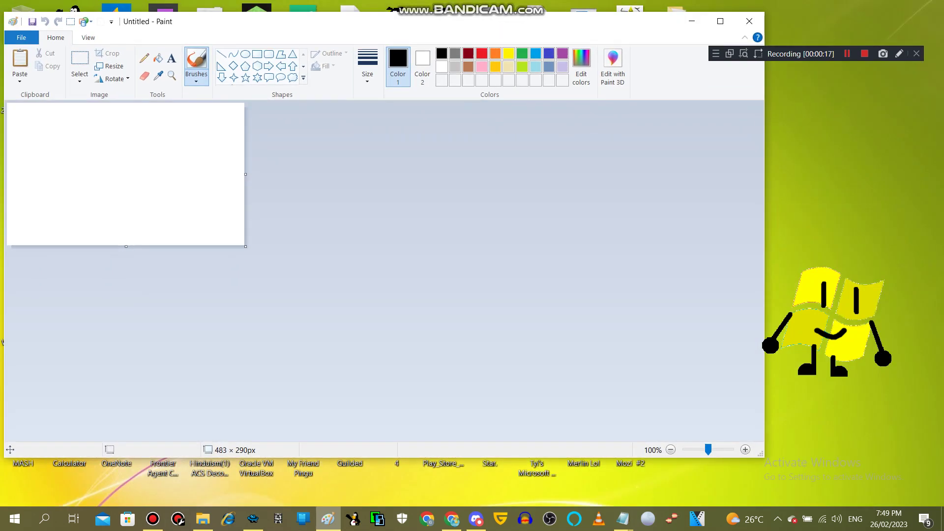
mouse_move(760, 453)
mouse_down()
mouse_move(719, 453)
mouse_move(738, 509)
mouse_up()
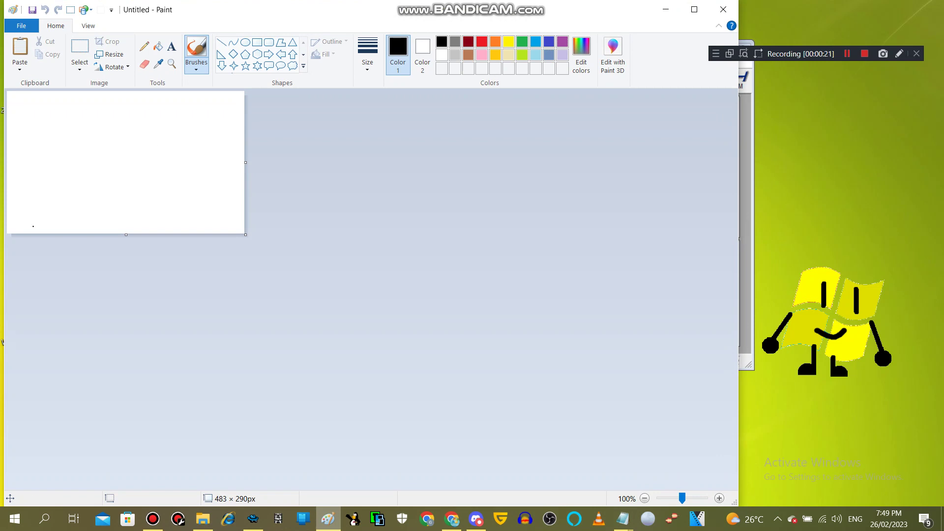
drag(2, 342, 3, 263)
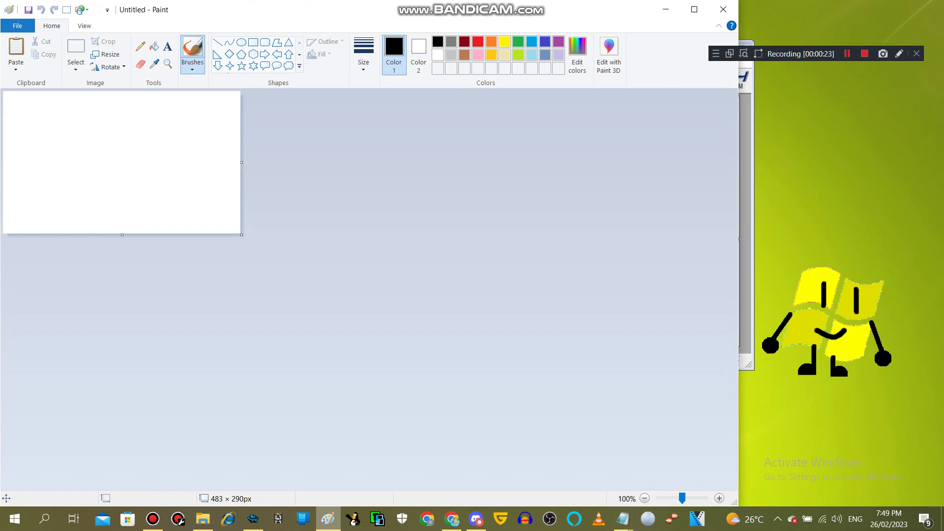
- Shrink the blank Paint canvas to about 284 × 203 px at 300% zoom
click(719, 498)
click(719, 499)
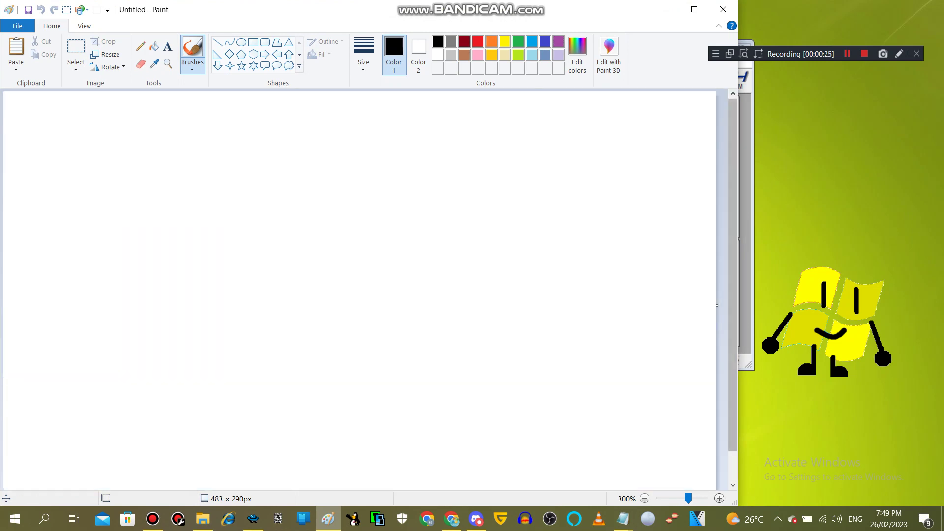
drag(732, 422, 732, 454)
drag(717, 487, 423, 359)
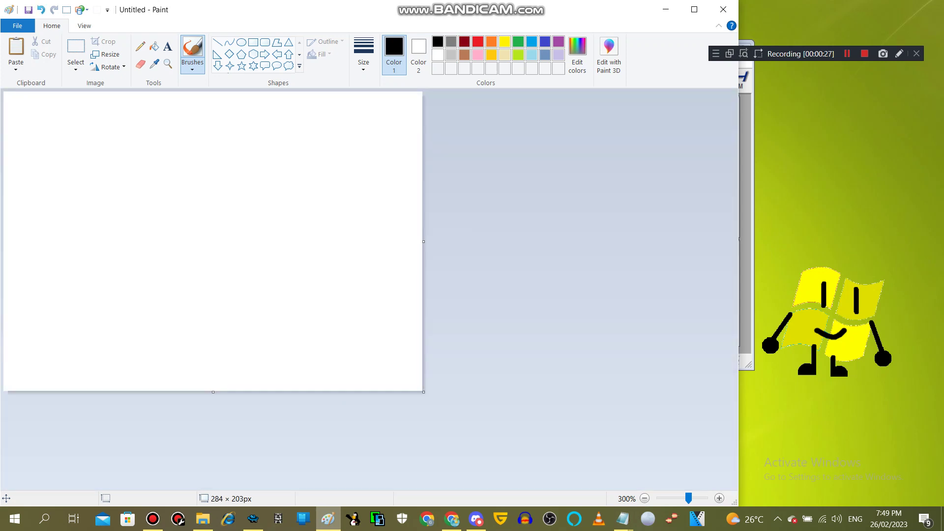
- Switch to MASH, make the character speak "We will call this, Squarey Test.", and return to Paint
key(alt+Tab)
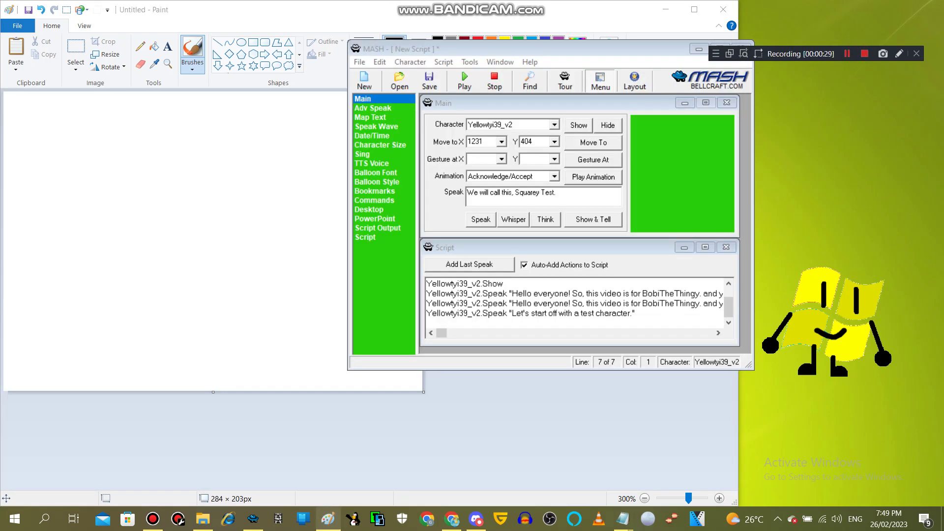
click(481, 220)
key(alt+Tab)
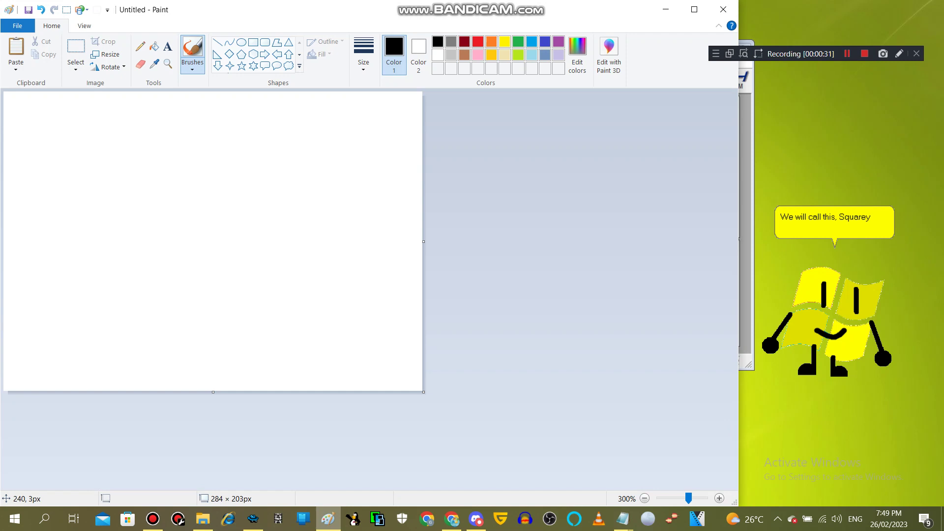
- Draw a black rectangle outline about 100 × 93 px as the body and shift it toward the canvas centre
click(253, 43)
drag(118, 127, 267, 266)
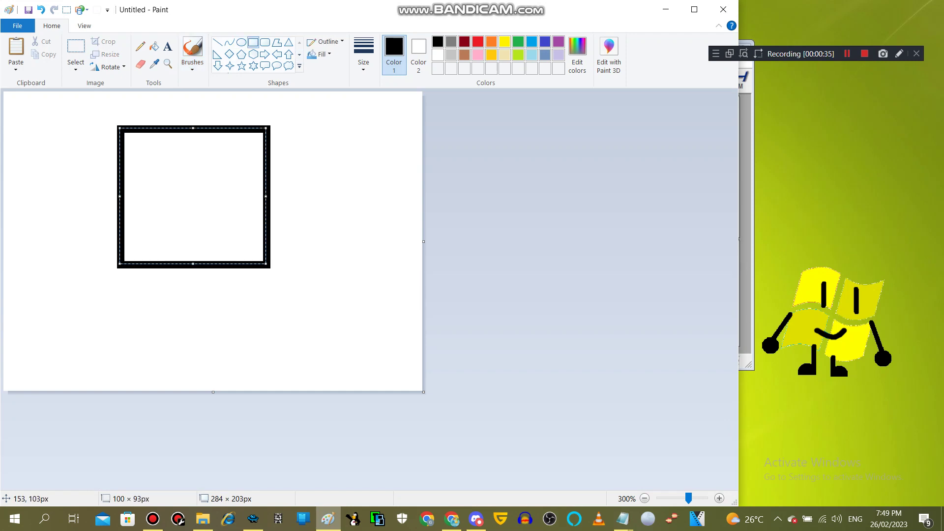
drag(225, 244, 260, 247)
click(355, 179)
- Draw two straight arms in the thickest line width, sloping down and outward from the body's sides
click(218, 43)
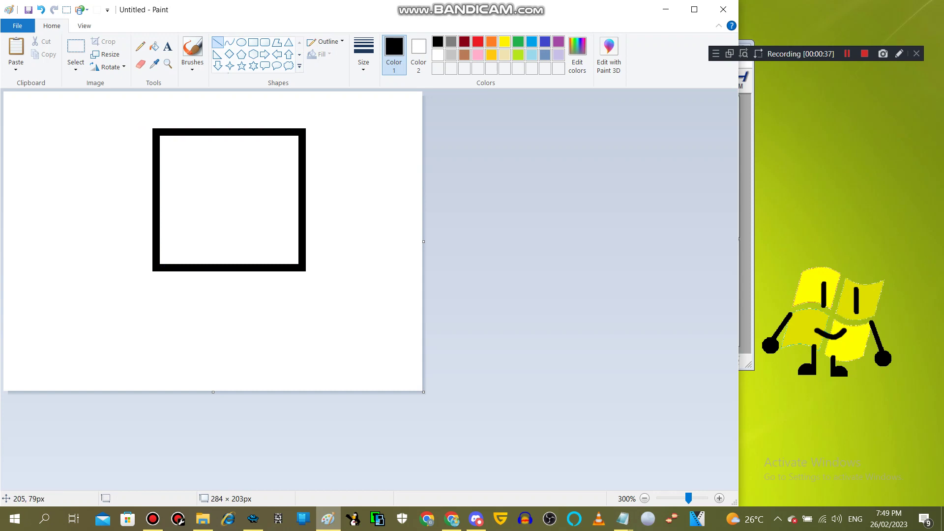
drag(303, 203, 377, 246)
click(363, 54)
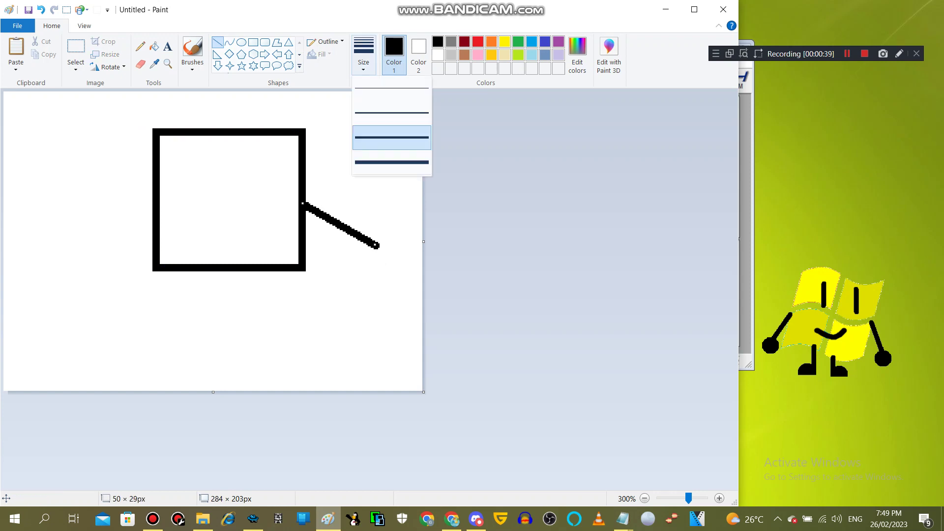
click(391, 163)
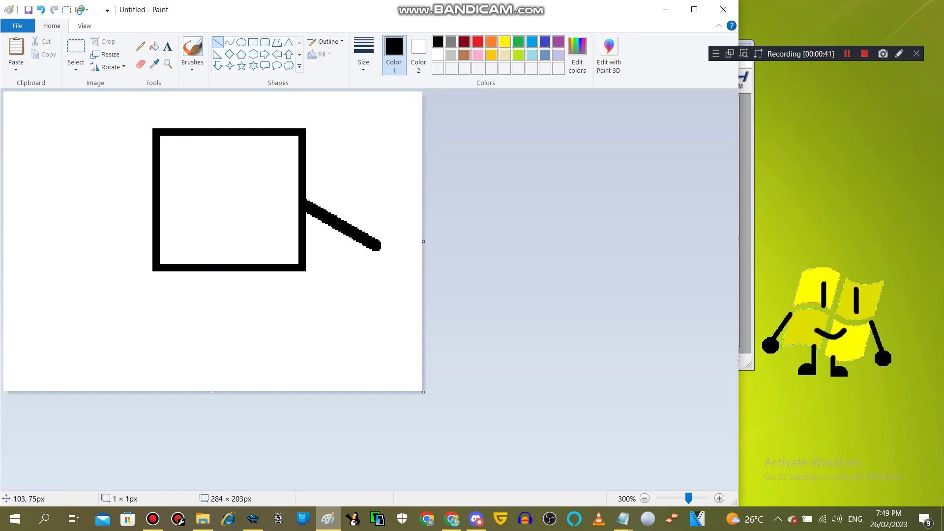
drag(156, 202, 95, 249)
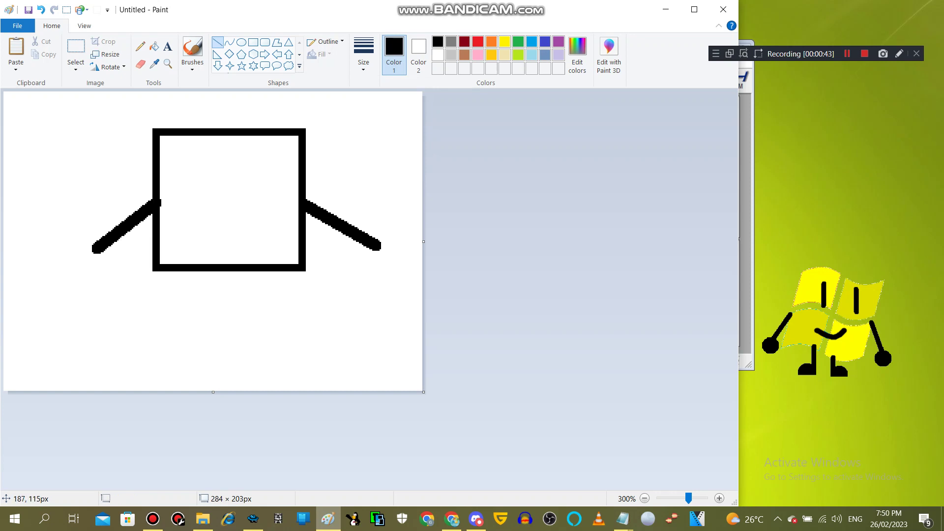
- Draw two vertical legs about 53 px long below the body, each with a short foot pointing left
drag(283, 270, 284, 350)
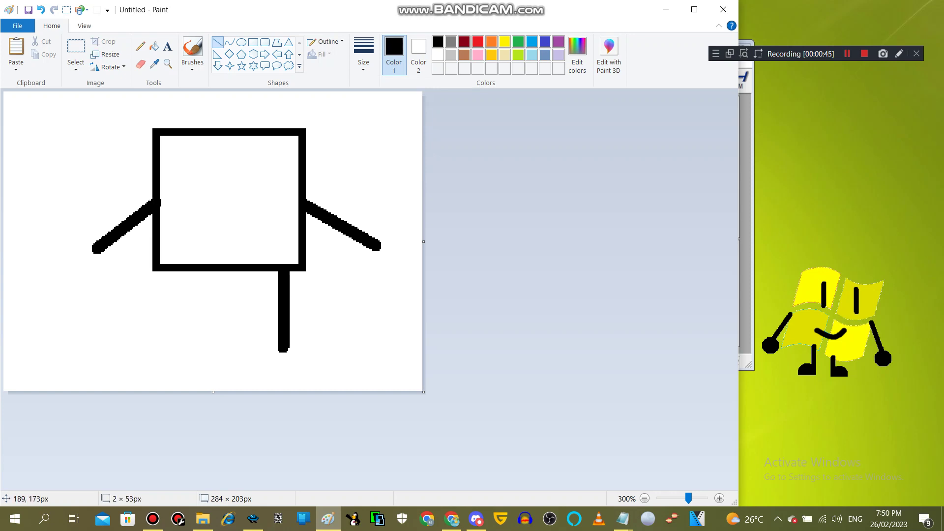
drag(179, 270, 180, 346)
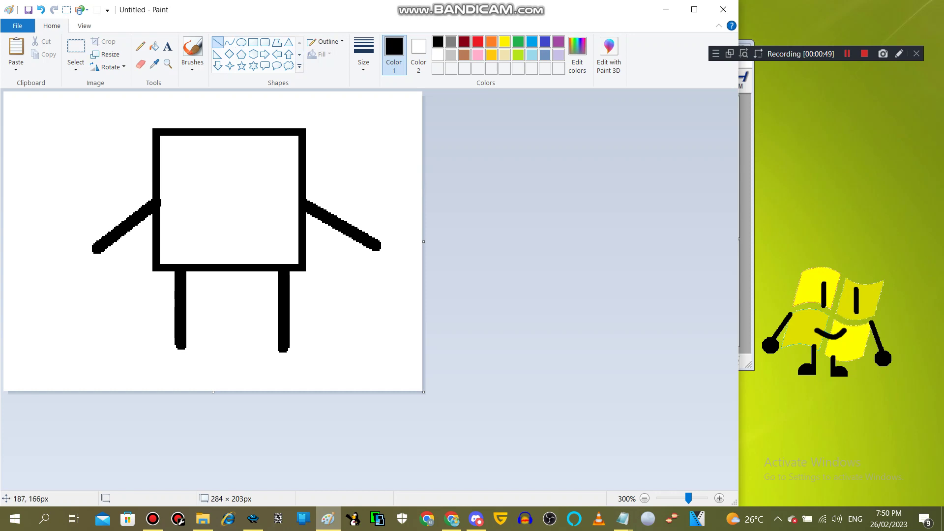
drag(281, 349, 247, 347)
drag(182, 347, 141, 347)
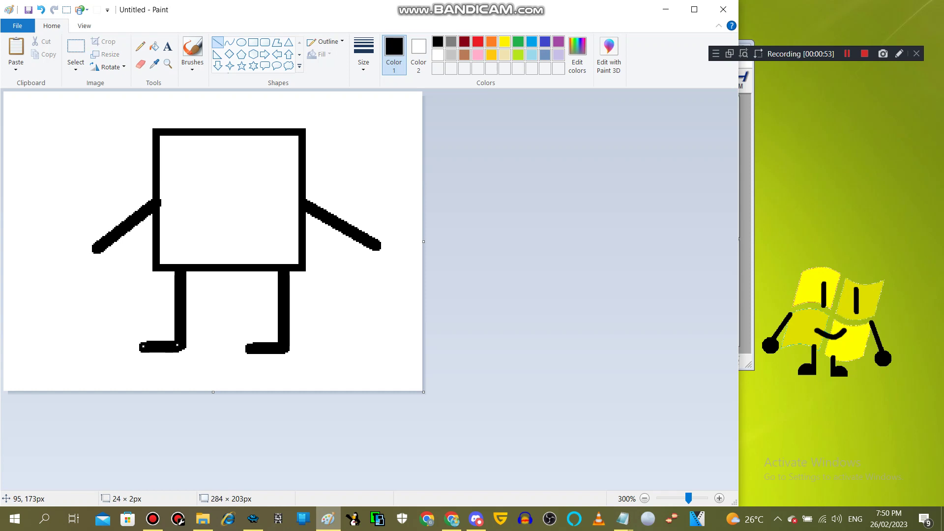
- Draw a small thick-outlined circle at the end of each arm as hands
click(241, 42)
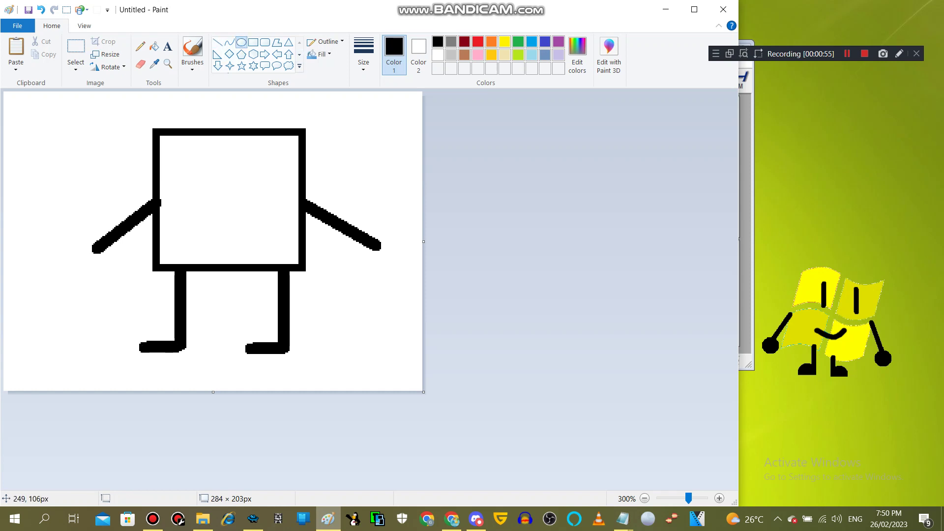
drag(366, 232, 400, 264)
click(74, 251)
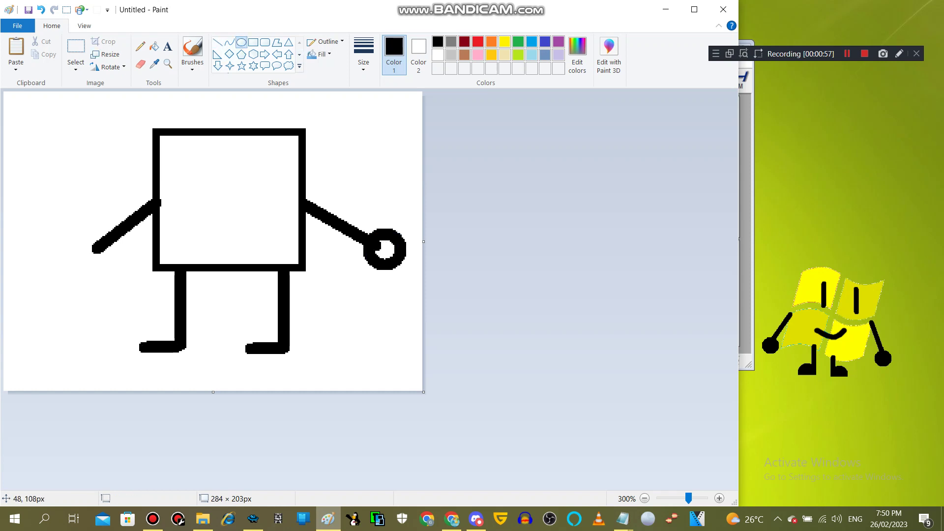
mouse_move(78, 247)
mouse_down()
mouse_move(113, 283)
mouse_move(84, 251)
mouse_move(88, 258)
mouse_up()
click(172, 263)
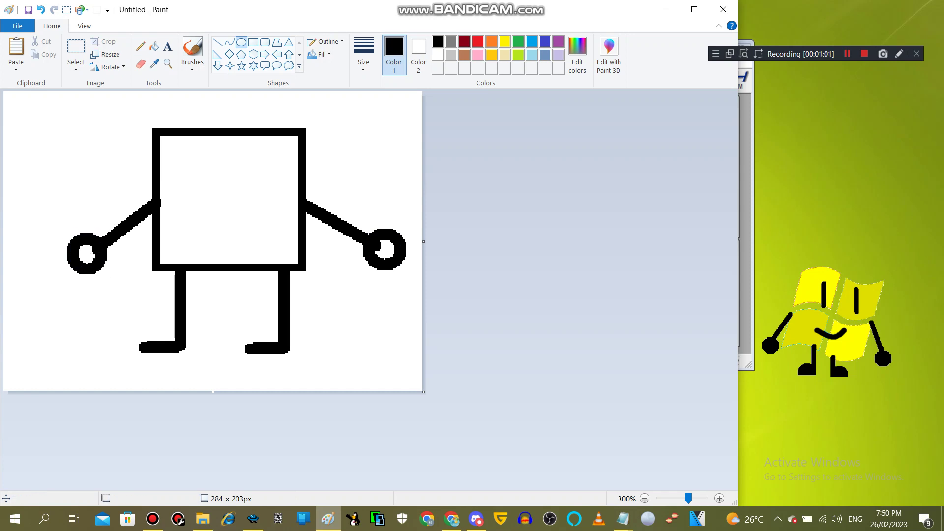
- Fill both hand circles with black and the square body with purple
click(153, 47)
click(82, 260)
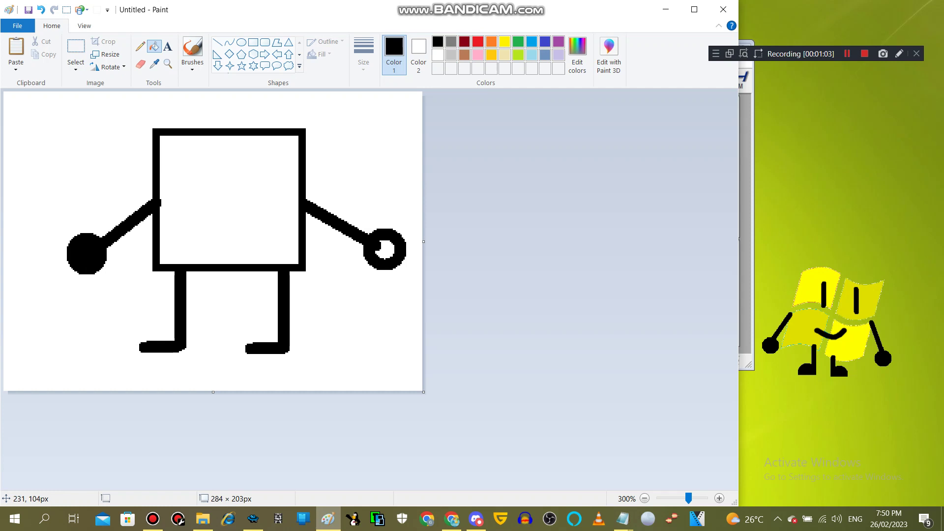
click(386, 252)
click(558, 41)
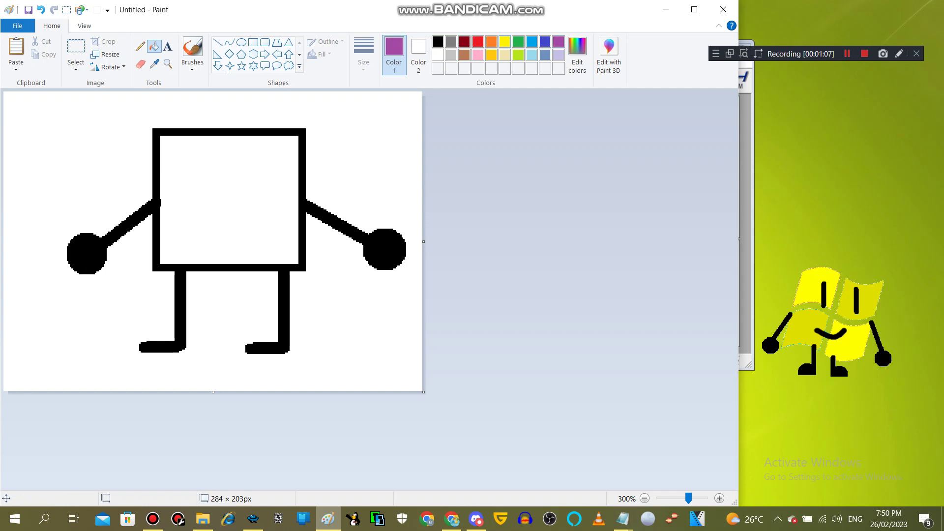
click(197, 163)
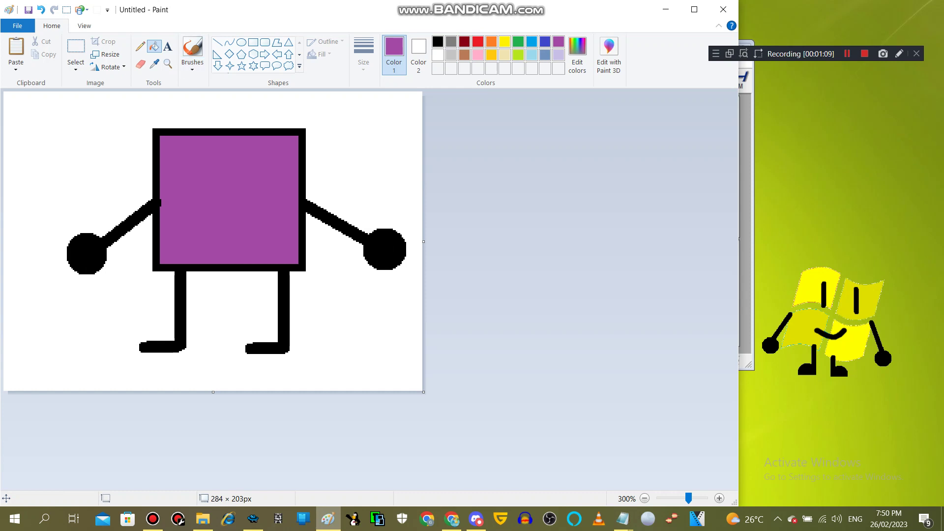
- Draw two short vertical black lines, about 31 px long, as eyes on the left half of the body
click(217, 42)
click(438, 41)
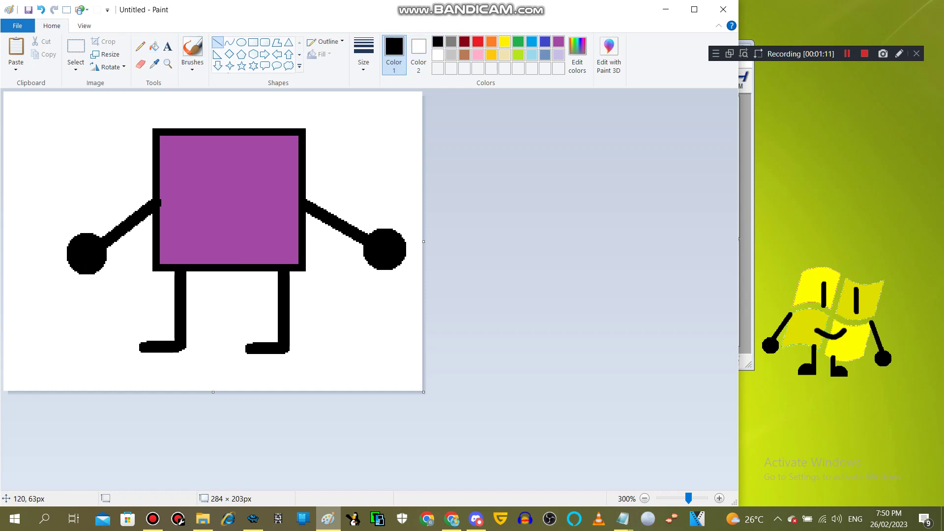
drag(178, 165, 180, 206)
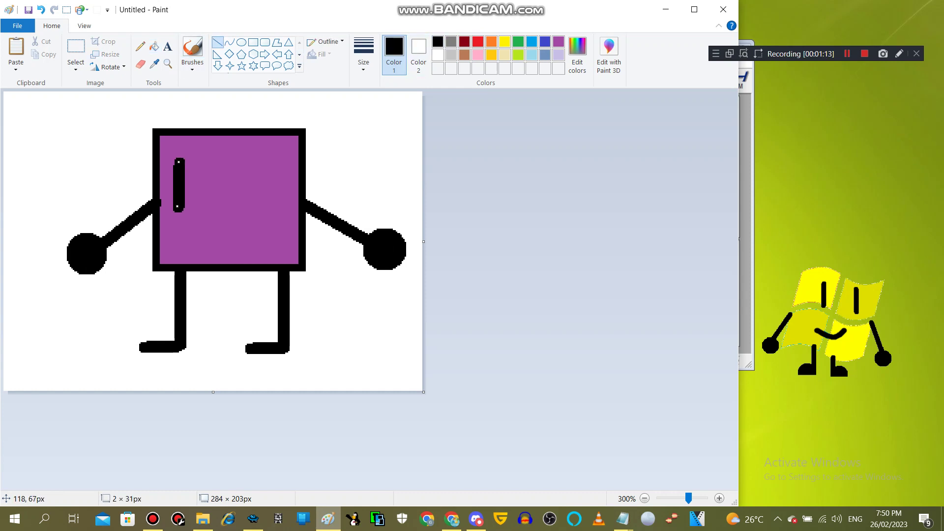
drag(224, 162, 225, 210)
- Draw a thick curved eyebrow about 27 × 14 px above the right eye and nudge it into place
click(229, 42)
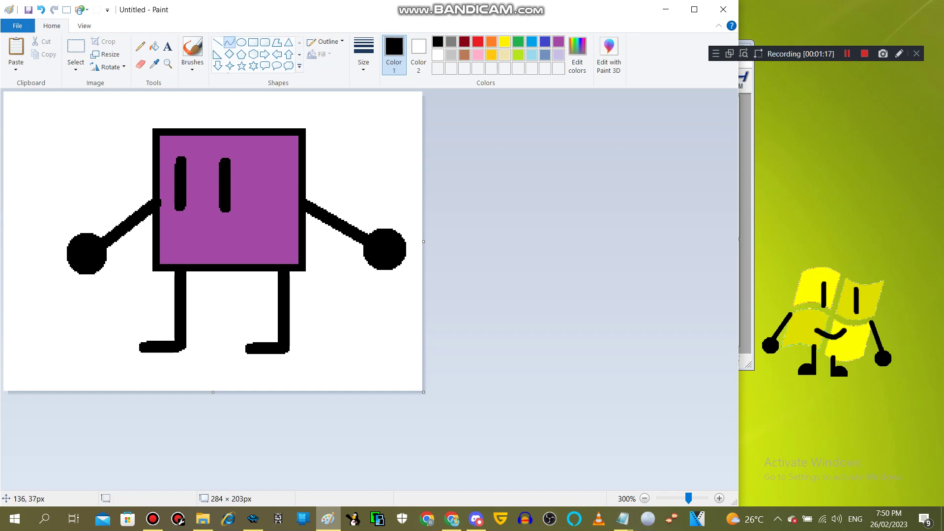
mouse_move(211, 140)
mouse_down()
mouse_move(248, 160)
mouse_move(249, 140)
mouse_up()
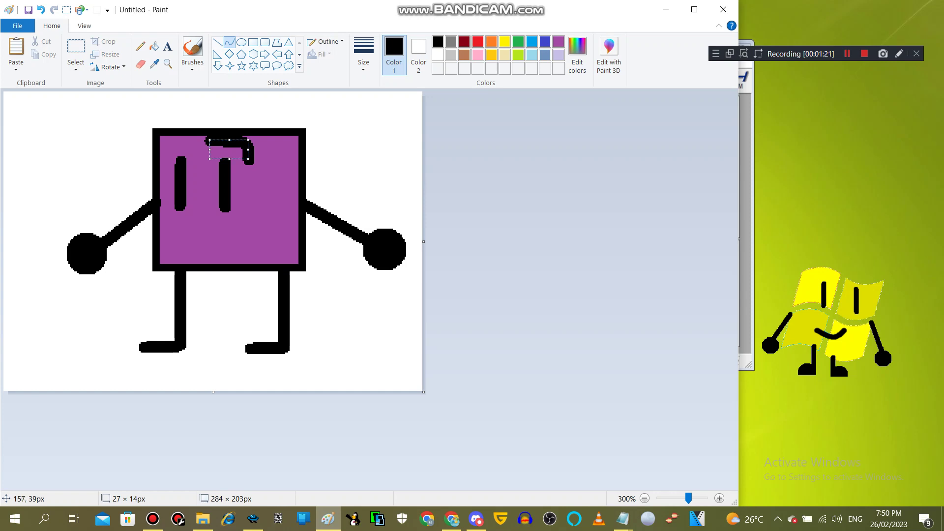
drag(235, 151, 233, 154)
click(288, 147)
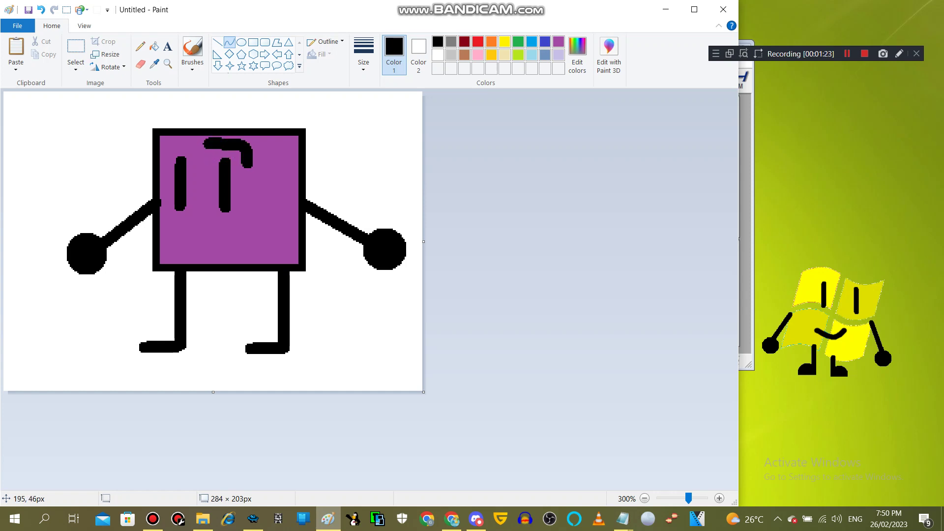
- Draw a curved smile about 40 × 16 px below the eyes using the second-thinnest line width
click(363, 55)
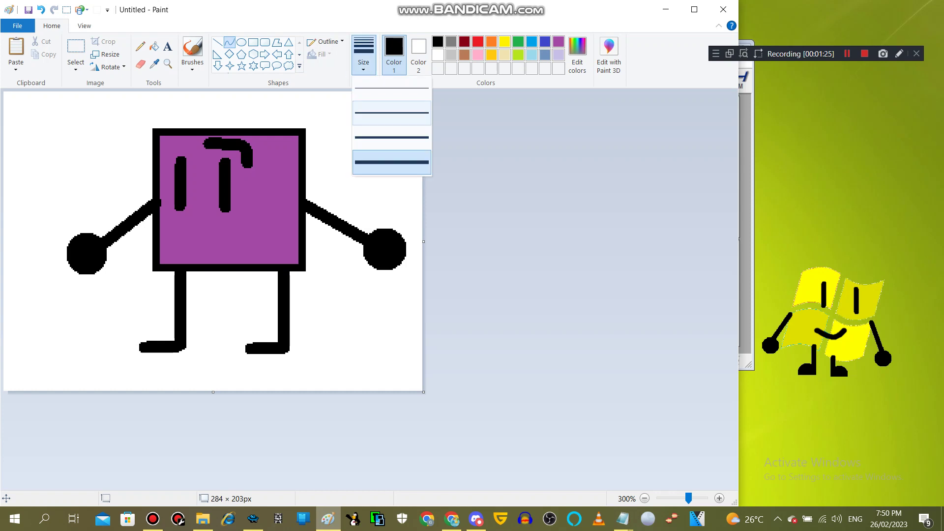
click(392, 112)
mouse_move(172, 229)
mouse_down()
mouse_move(230, 229)
mouse_move(201, 232)
mouse_move(206, 261)
mouse_move(199, 251)
mouse_up()
click(198, 251)
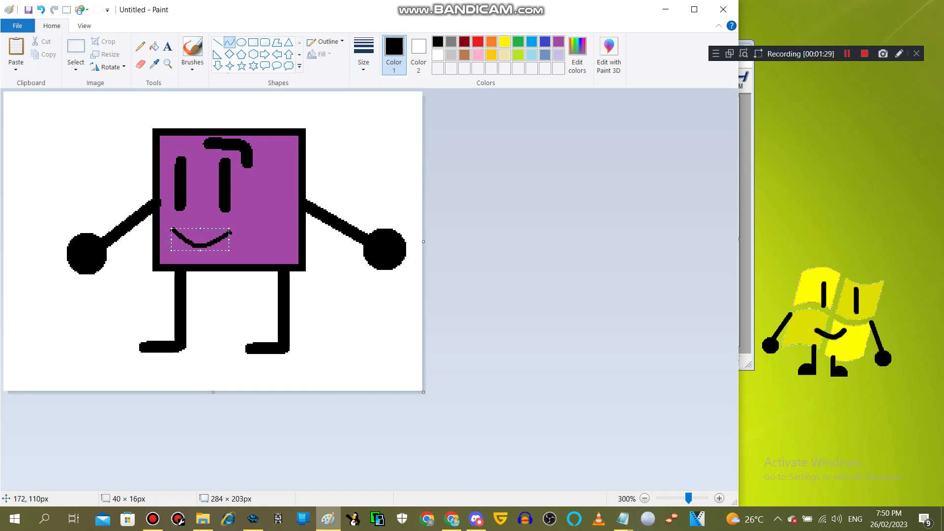
click(258, 254)
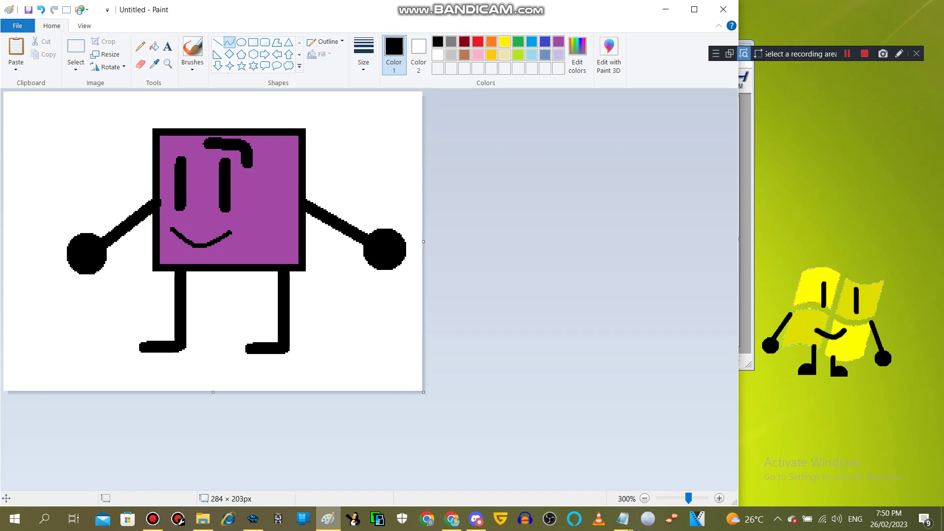
- Switch to MASH and make the character speak "Once your finished painting, pick a transparent color. Cyan could be the easy one. or green."
click(847, 54)
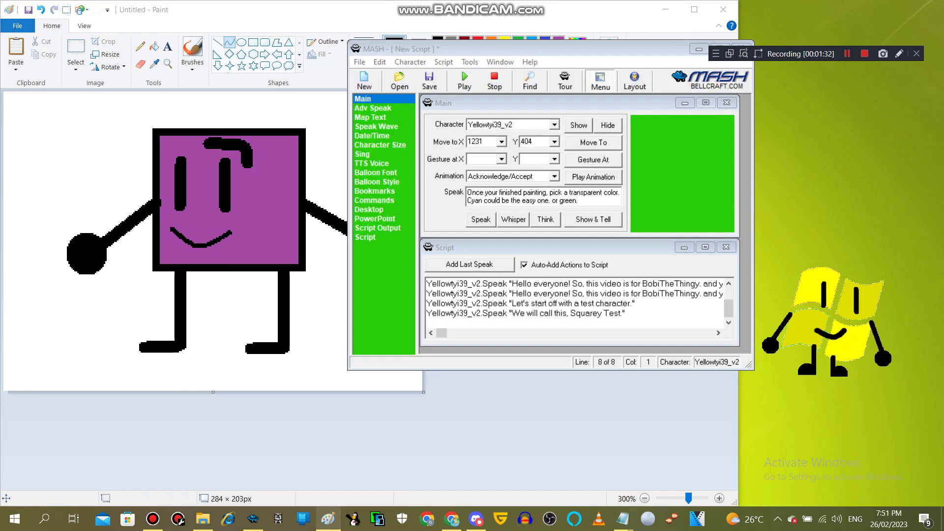
click(480, 220)
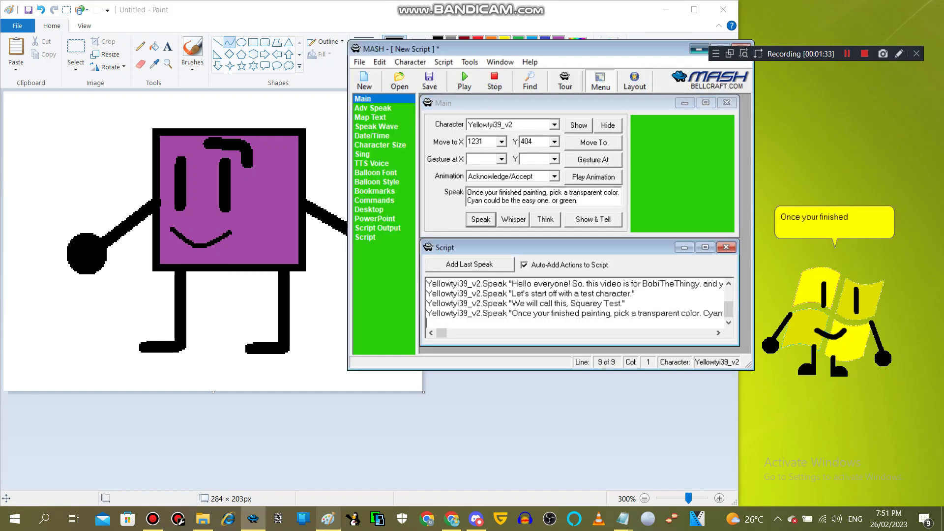
- Return to the drawing and fill the white background around the character with cyan (red 0, green 255, blue 255)
click(698, 50)
click(577, 55)
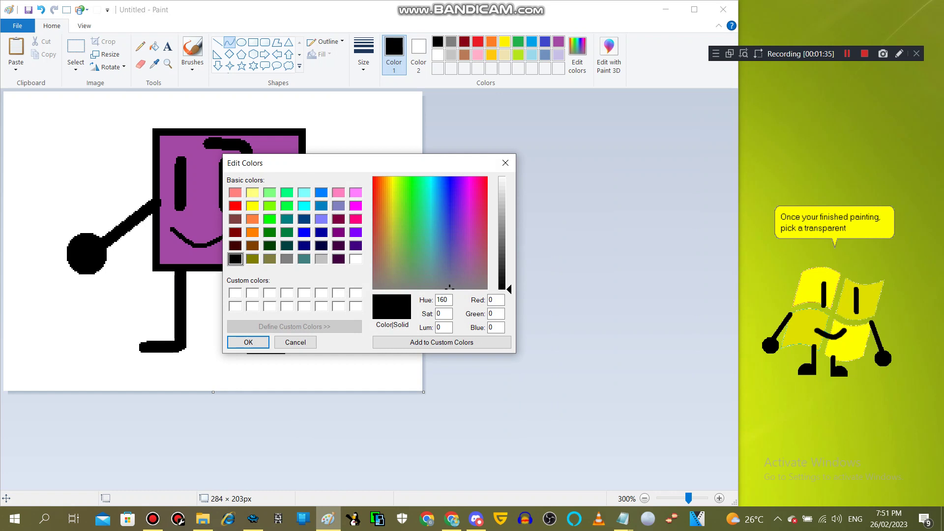
click(304, 206)
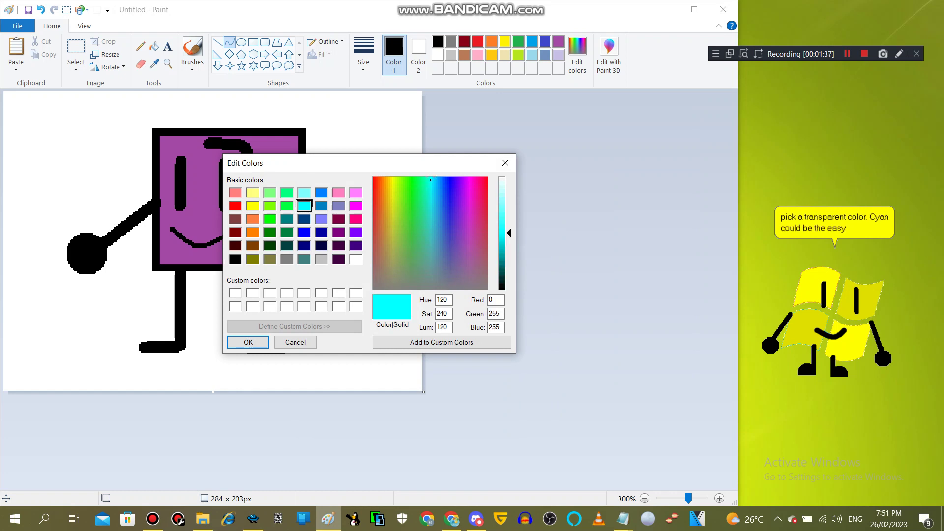
click(248, 342)
click(154, 45)
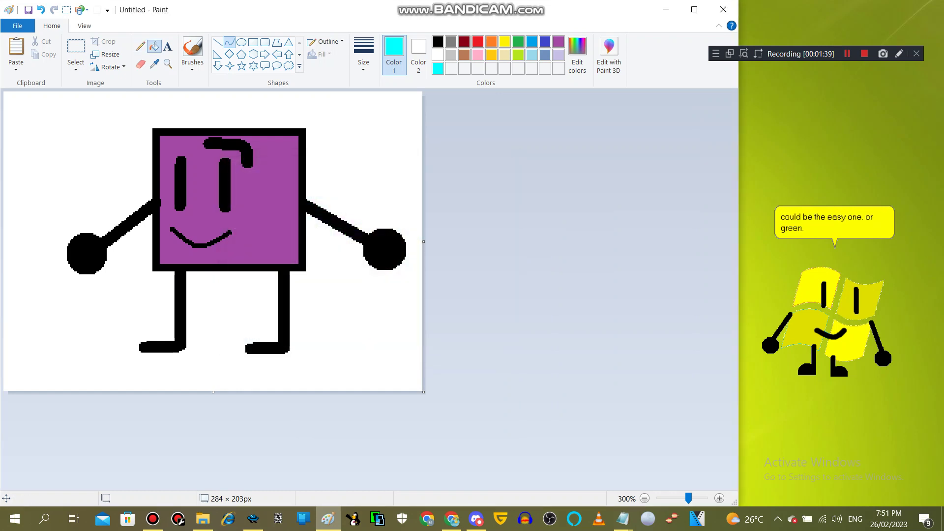
click(140, 171)
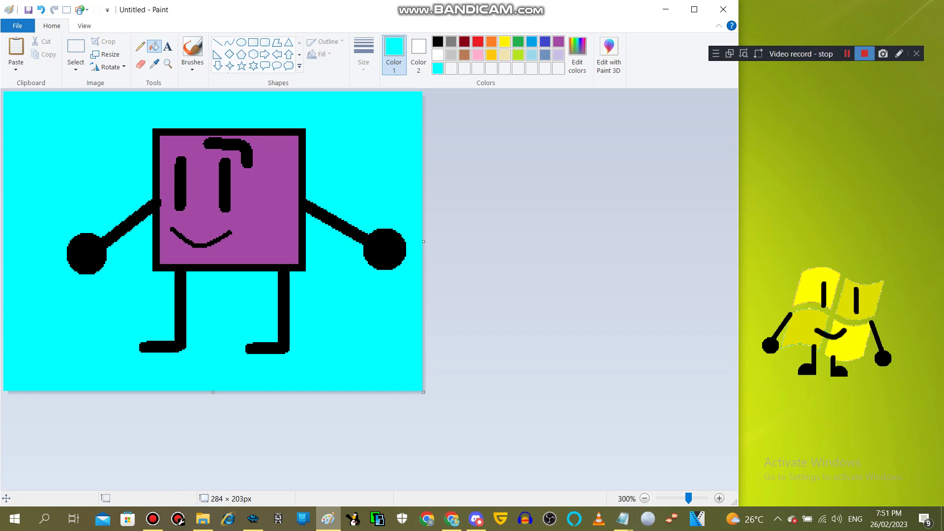
click(864, 53)
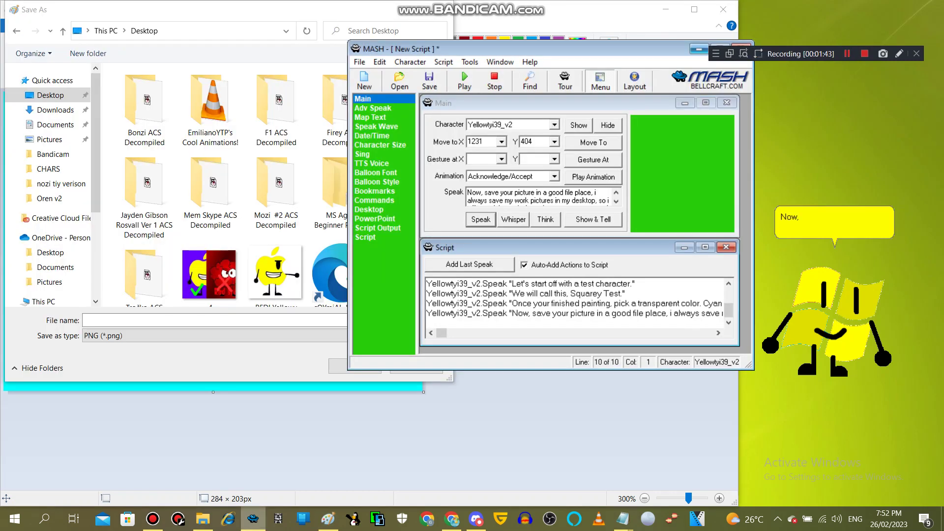
- Save the picture on the Desktop as "Squarey Test character" in 256 Color Bitmap format, accepting the reduced color quality
click(699, 49)
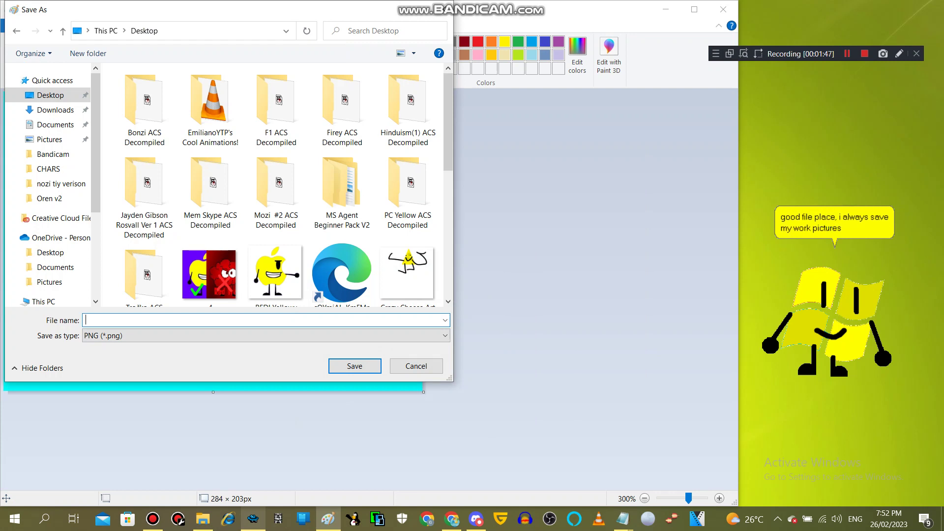
text(Sq)
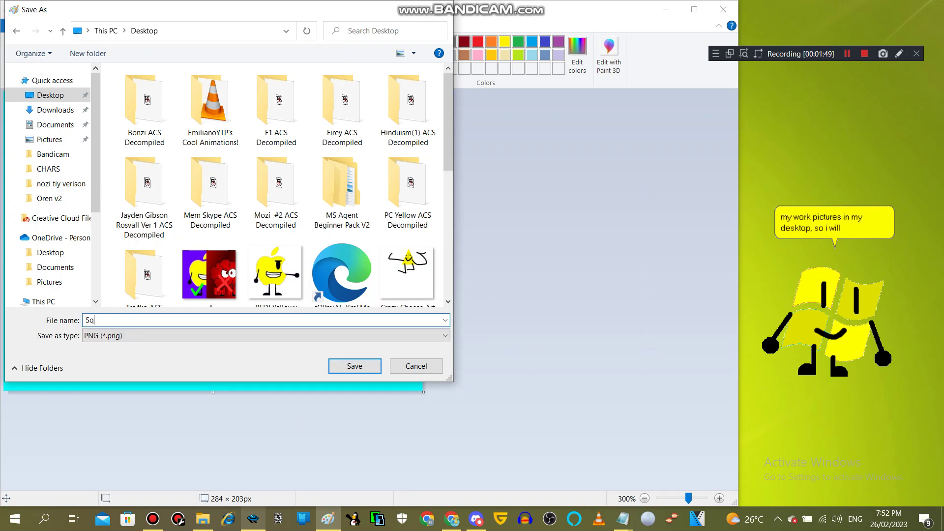
text(uarey )
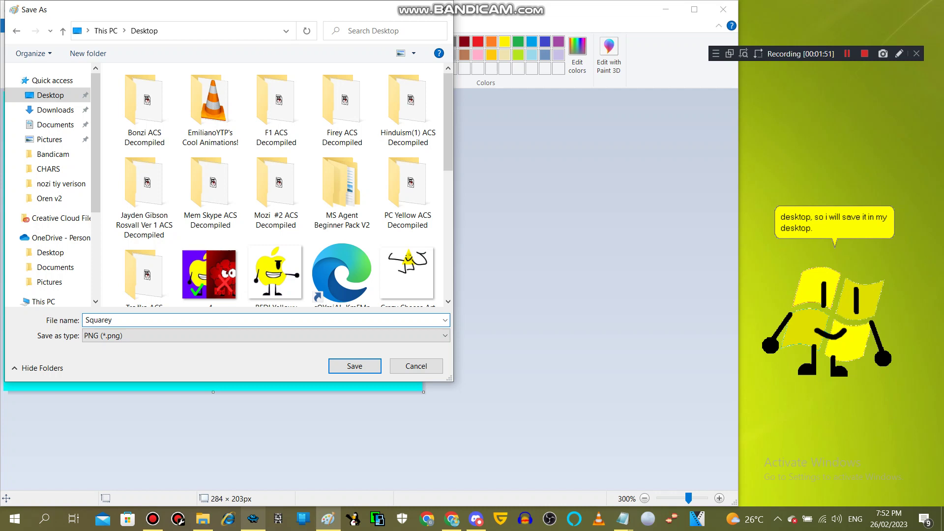
text(Test chara)
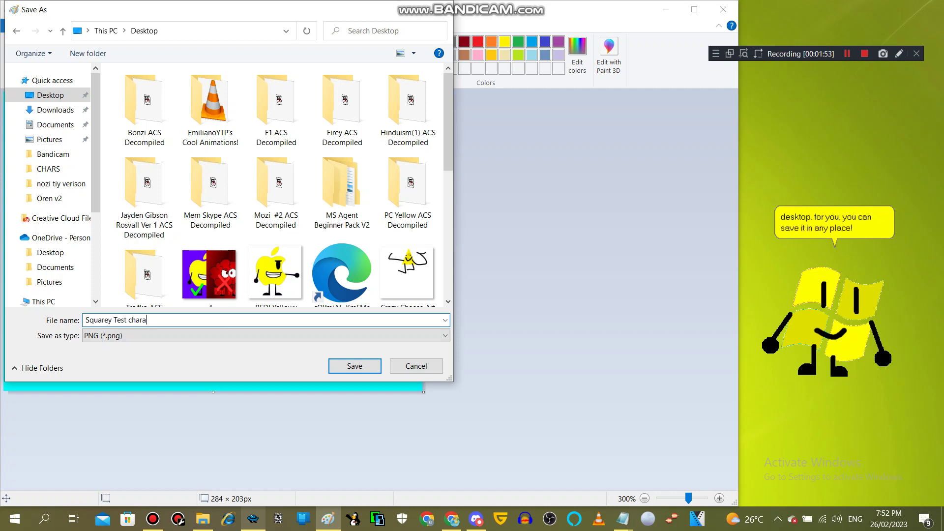
text(cter)
click(265, 335)
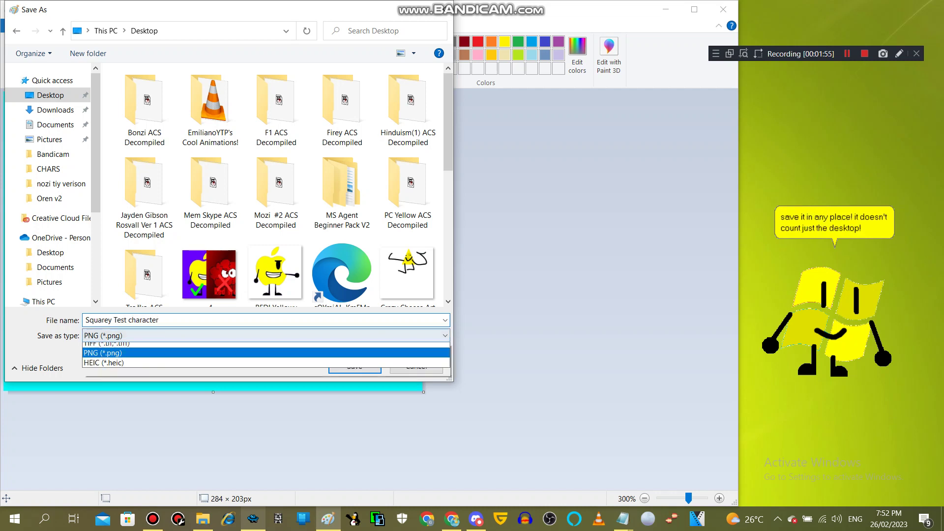
key(Down)
key(Return)
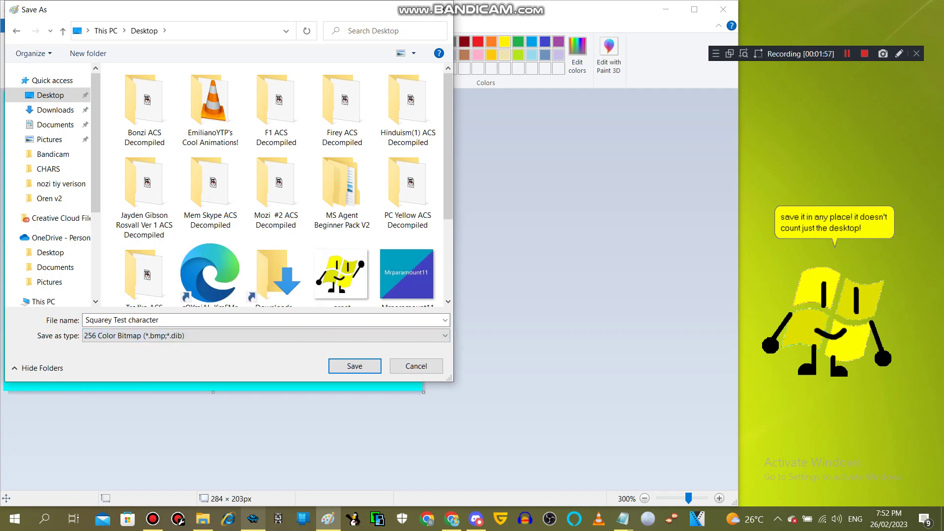
key(Return)
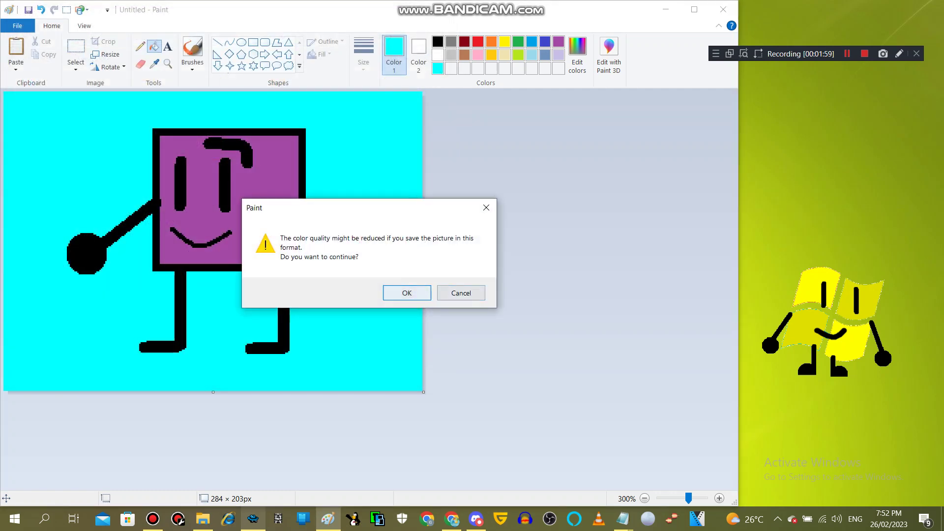
key(Return)
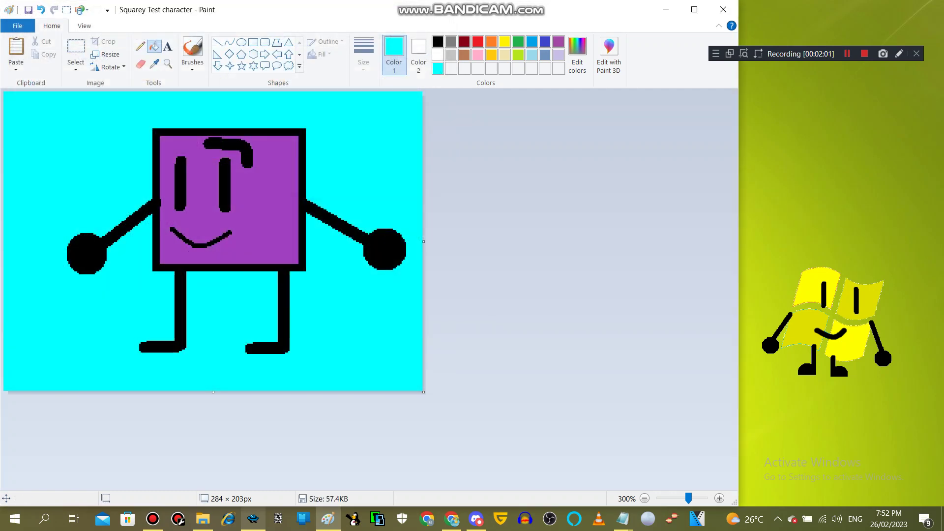
key(shift+F12)
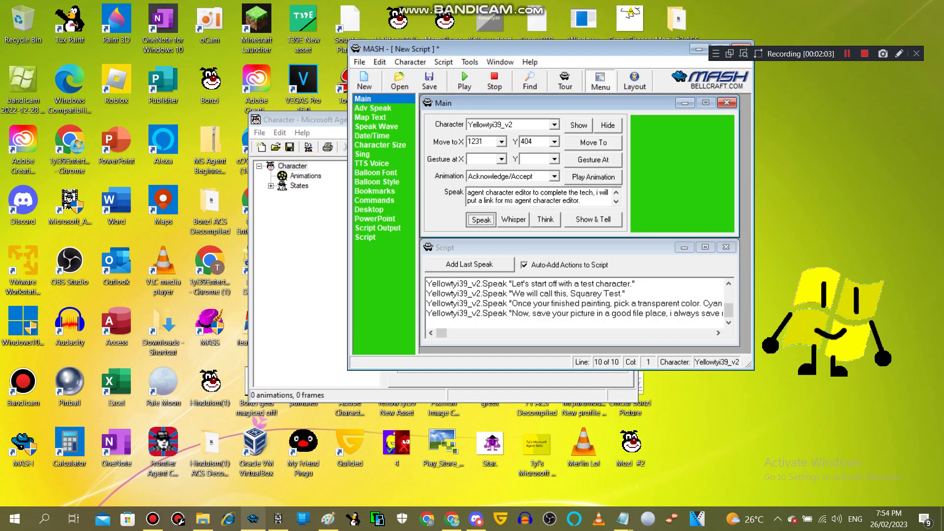
- Make the MASH character speak the prepared line about using Microsoft Agent Character Editor, and put MASH out of the way
click(481, 220)
click(698, 48)
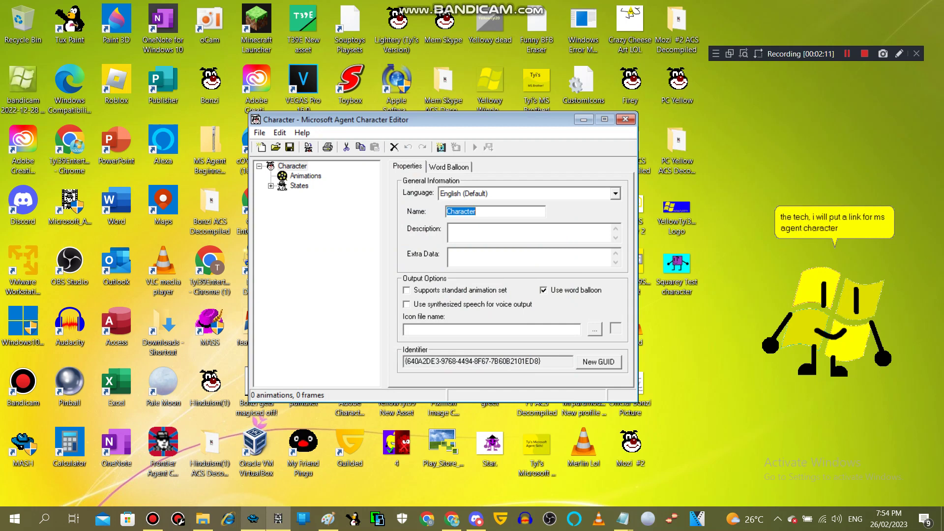
- In Microsoft Agent Character Editor, name the character "Squarey Transparent Test"
key(BackSpace)
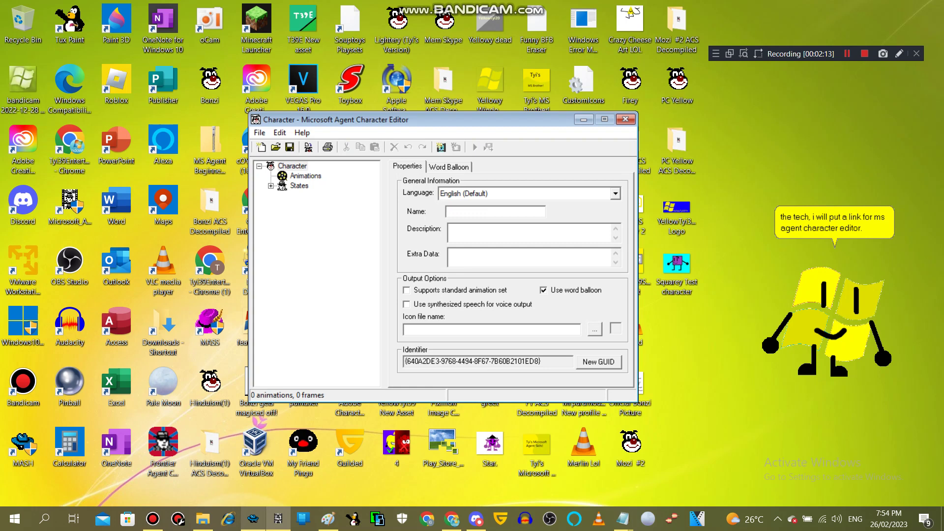
text(Square)
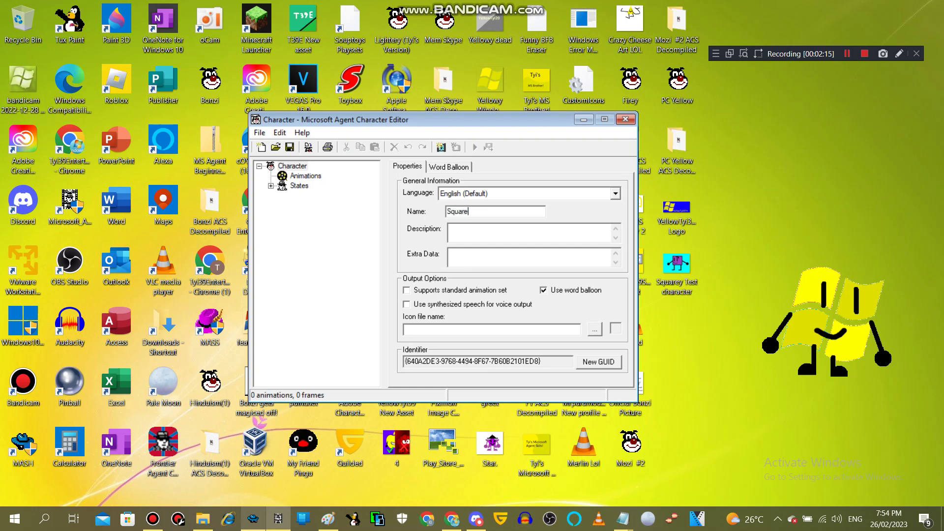
text(y Transparent Test)
click(847, 54)
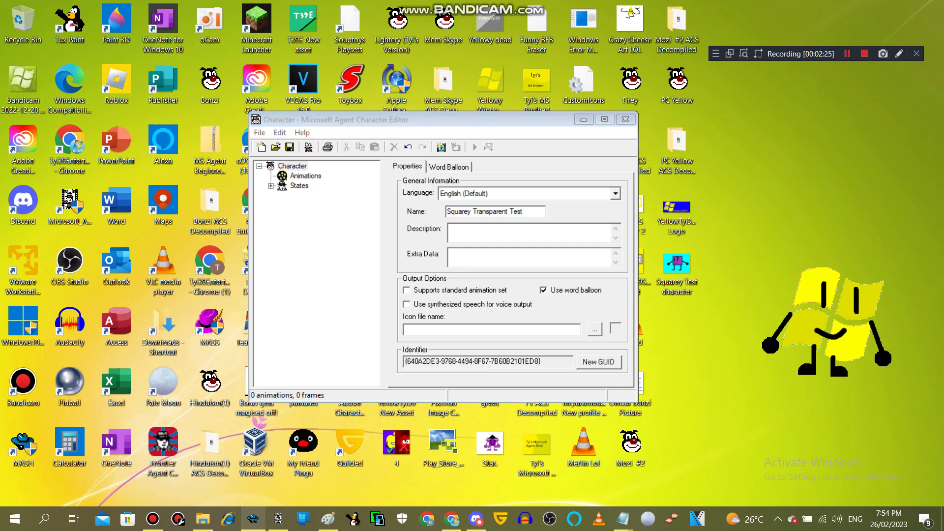
- Enable synthesized speech for voice output and choose the voice Adult Male #2, American English (TruVoice)
click(406, 305)
click(448, 167)
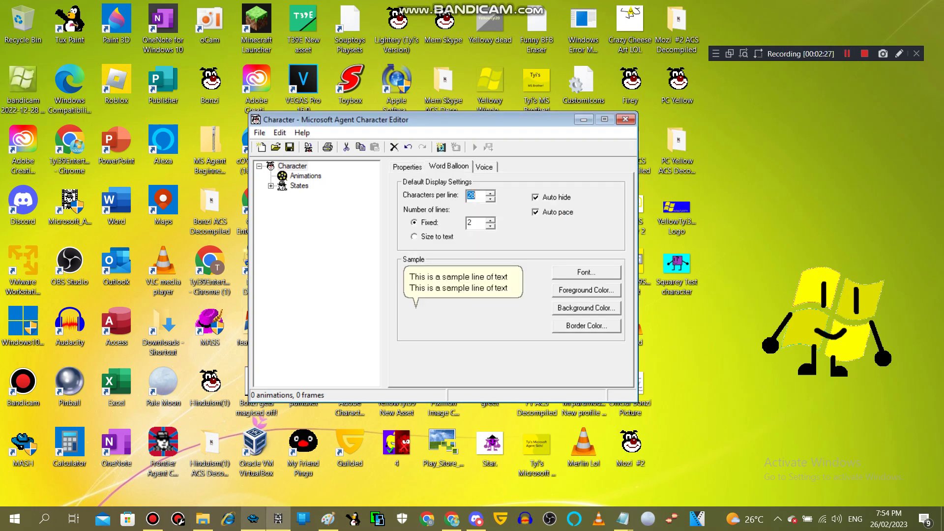
click(483, 167)
click(613, 192)
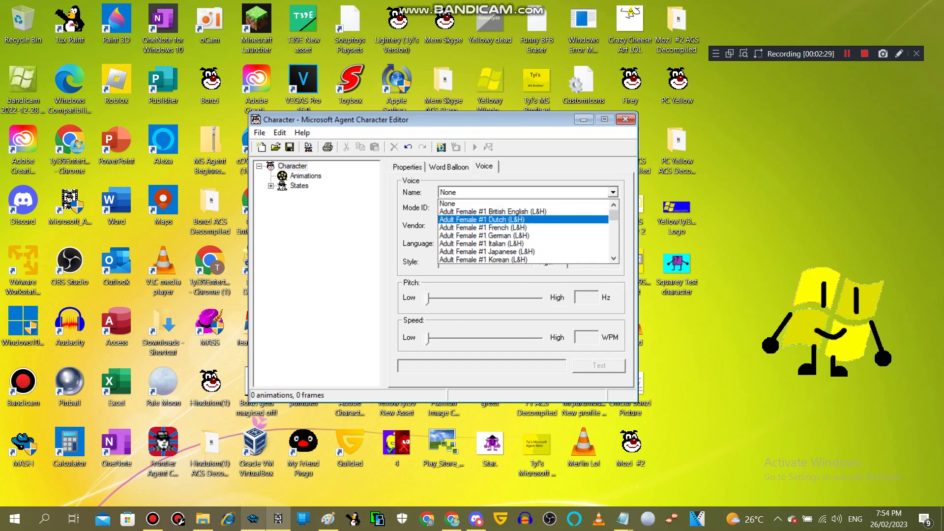
scroll(523, 231, down, 10)
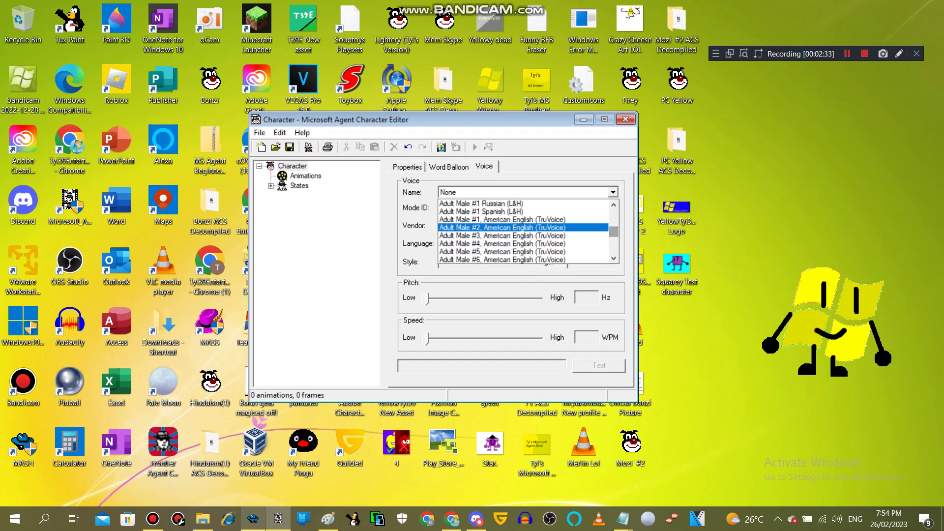
click(503, 228)
key(ctrl+shift+Tab)
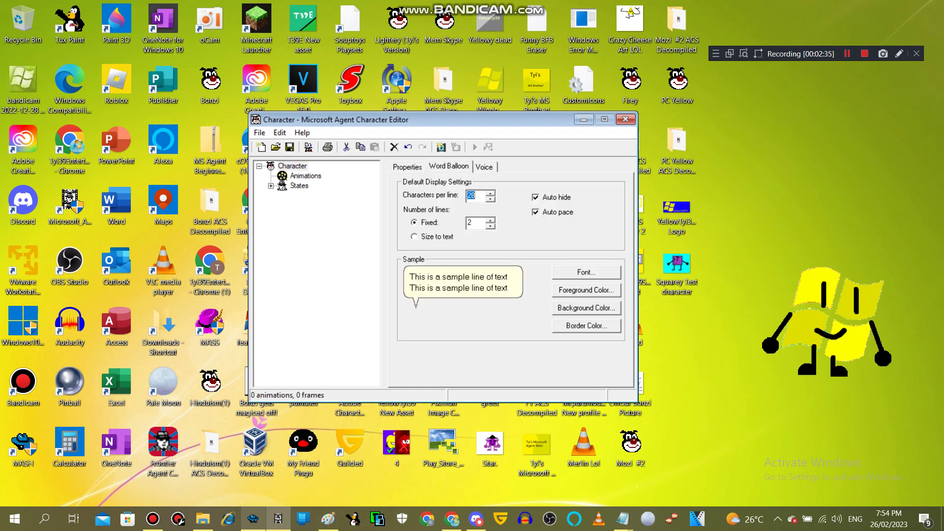
key(ctrl+shift+Tab)
- Add a new animation named "Restpose" and assign it to the Showing and Hiding states
click(295, 176)
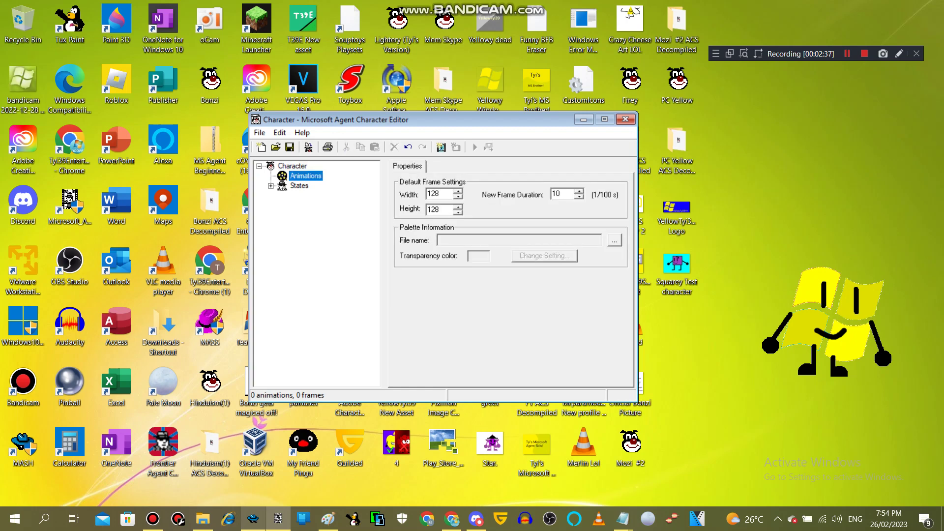
right_click(296, 176)
click(340, 184)
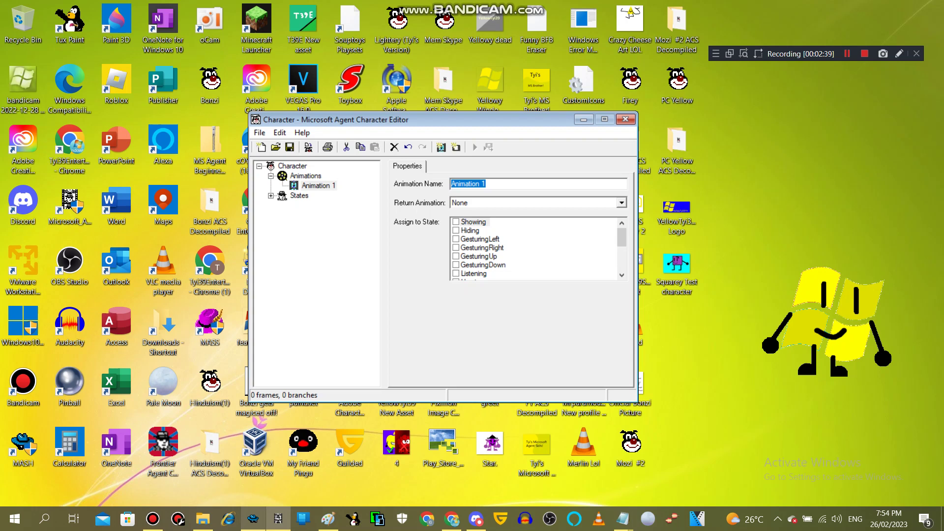
key(Delete)
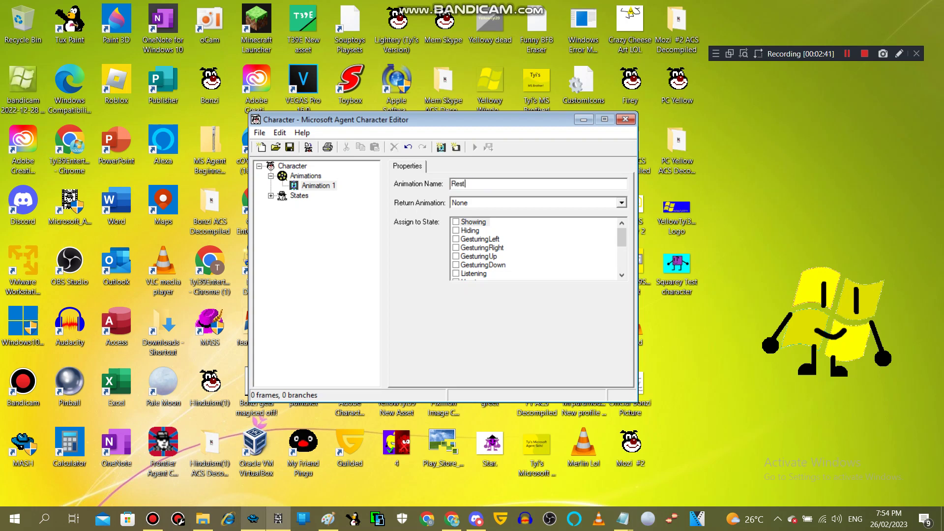
key(BackSpace)
key(BackSpace)
key(BackSpace)
key(BackSpace)
key(BackSpace)
key(BackSpace)
key(BackSpace)
text(Rest)
click(456, 222)
click(456, 230)
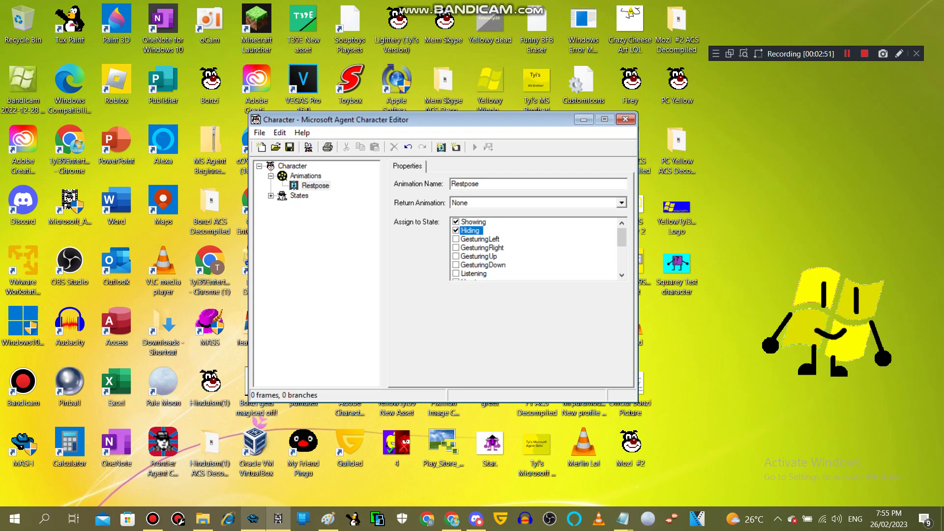
- Change the animation's name to "Animation 1" and clear its Hiding state assignment
drag(480, 183, 450, 184)
key(BackSpace)
text(A)
key(BackSpace)
key(BackSpace)
key(BackSpace)
click(456, 230)
- Add a frame to the animation using Squarey Test character.bmp from the Desktop as its image, and adjust the character size to fit
right_click(321, 187)
click(362, 196)
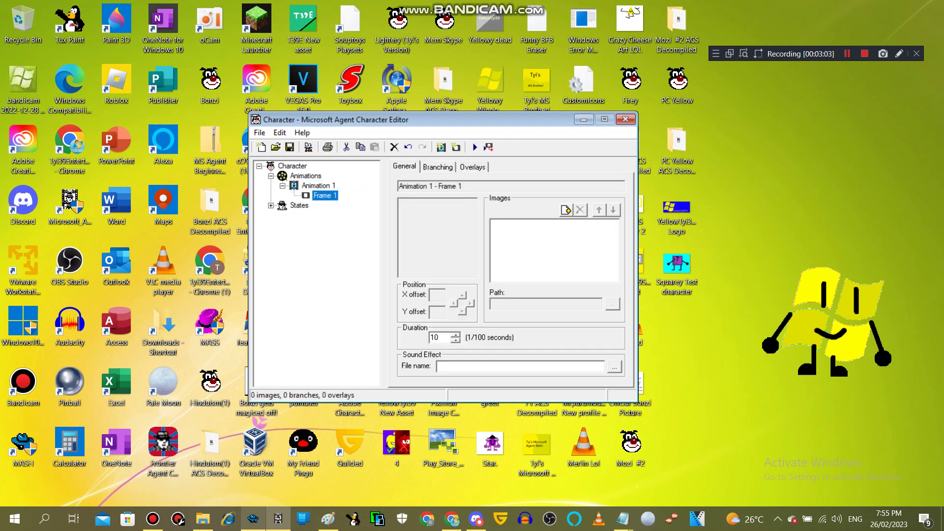
click(566, 210)
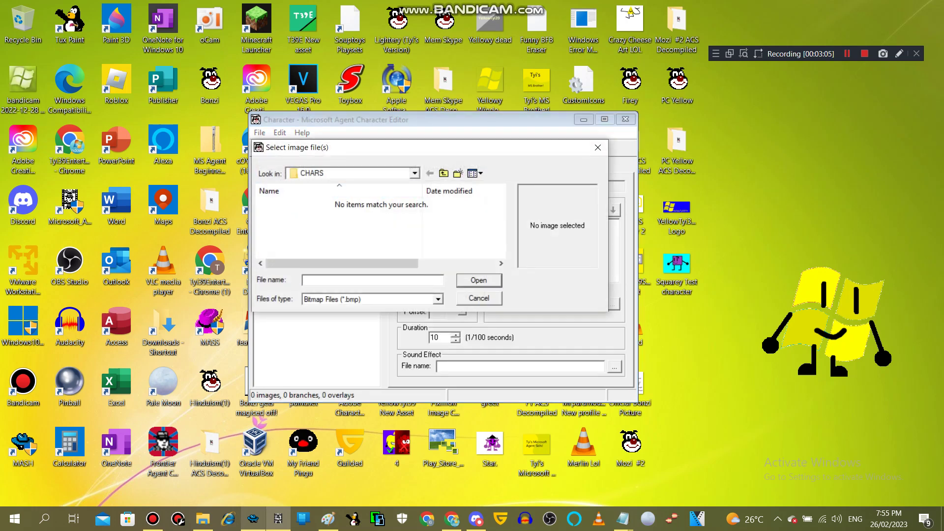
click(364, 173)
key(Up)
key(Up)
key(Up)
key(Up)
key(Up)
key(Up)
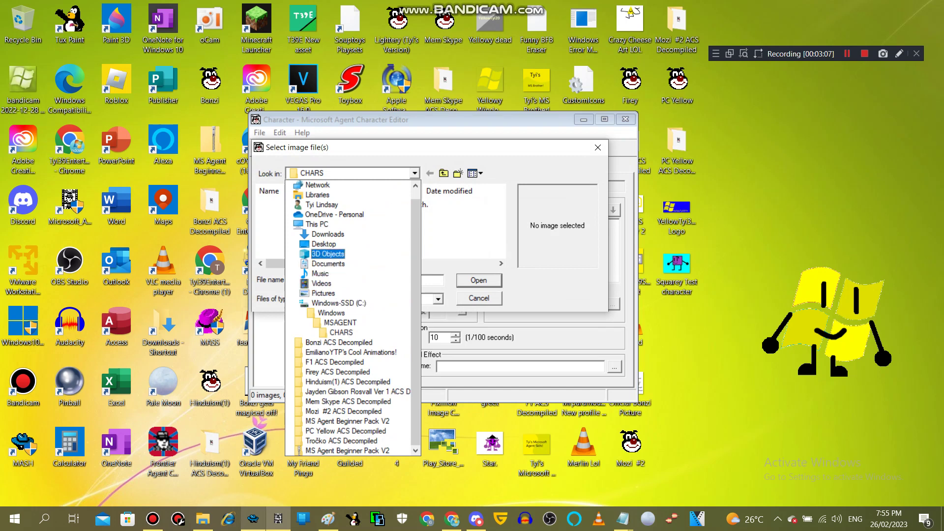
key(Return)
drag(500, 200, 500, 244)
click(418, 216)
key(Return)
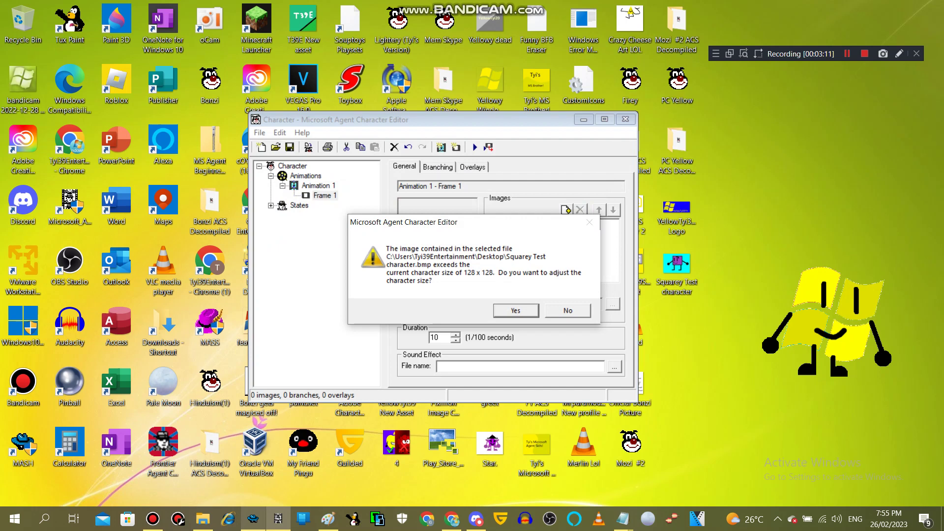
key(Return)
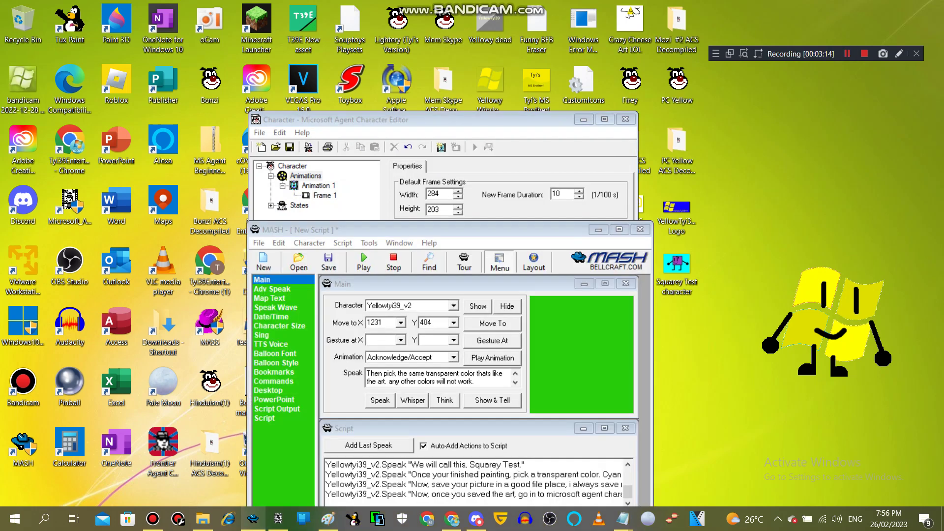
- Make the MASH character speak "Press change setting in animations. Then pick the same transparent color thats like the art. any other colors will not work."
click(380, 400)
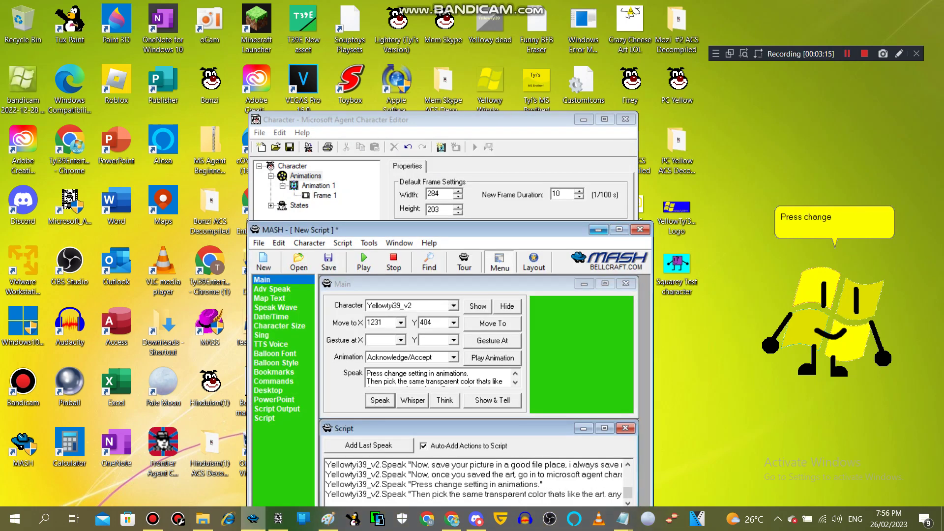
click(598, 229)
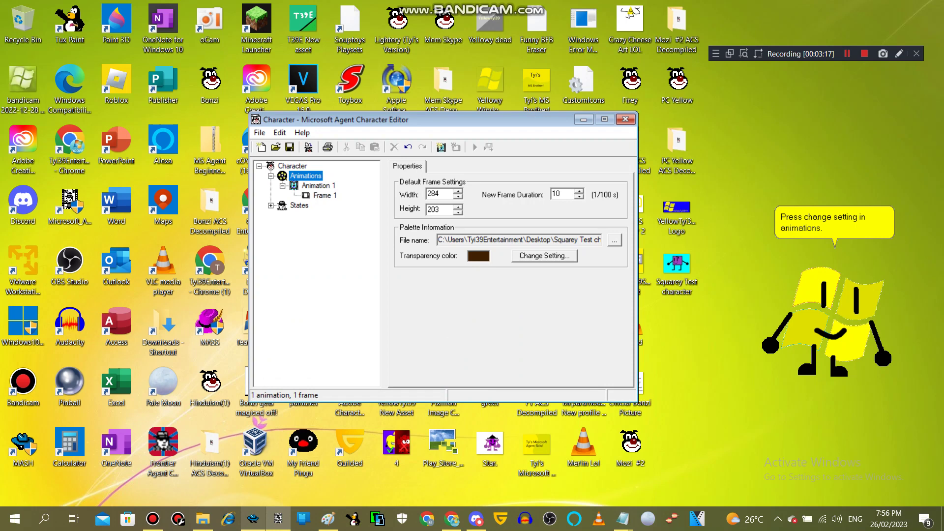
- Change the animations' transparency color from the palette to the bright cyan that matches the artwork's background
click(899, 53)
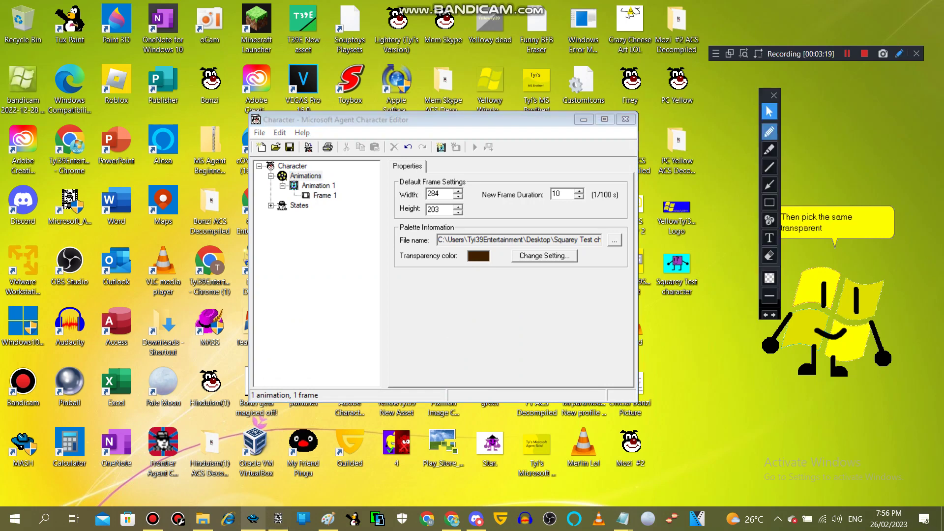
click(544, 256)
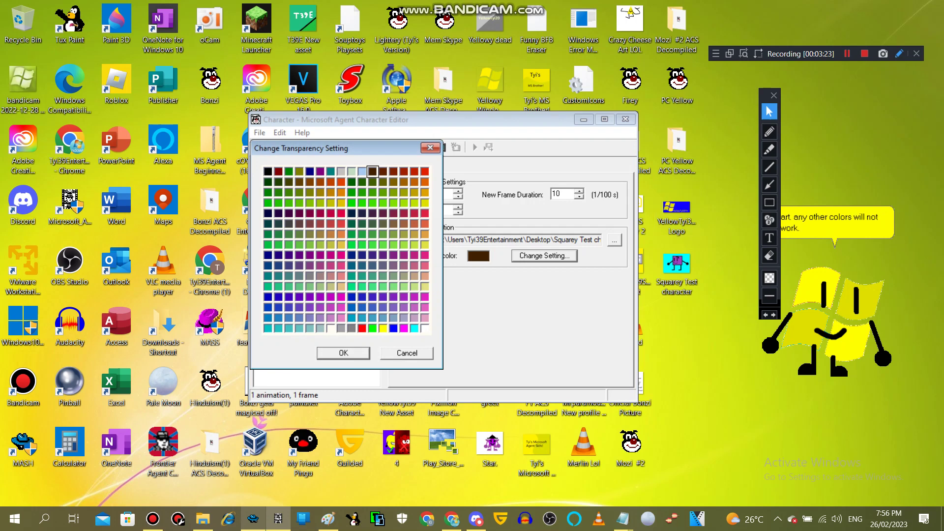
click(414, 328)
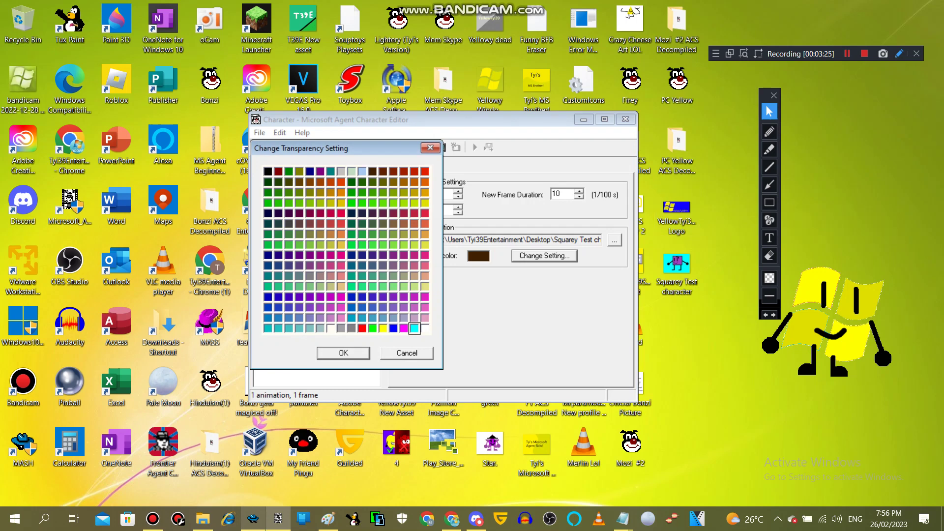
click(343, 353)
key(Escape)
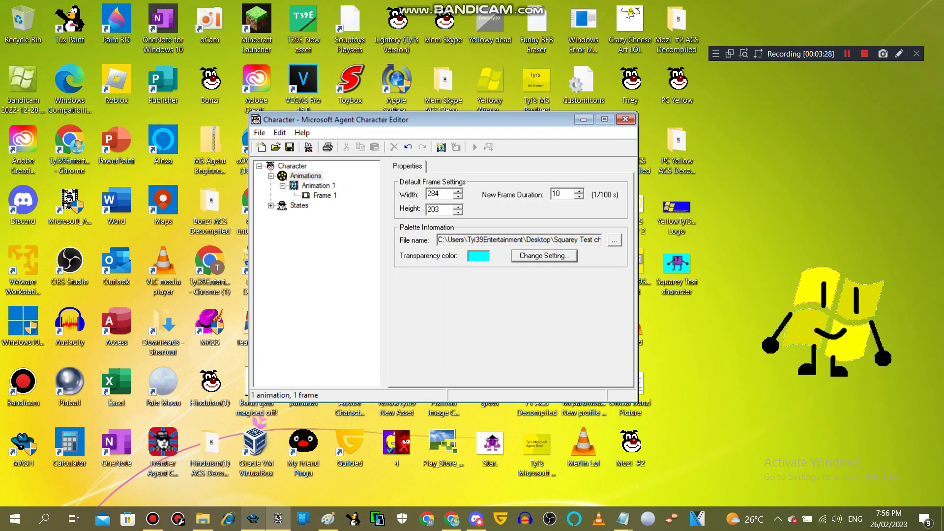
click(325, 196)
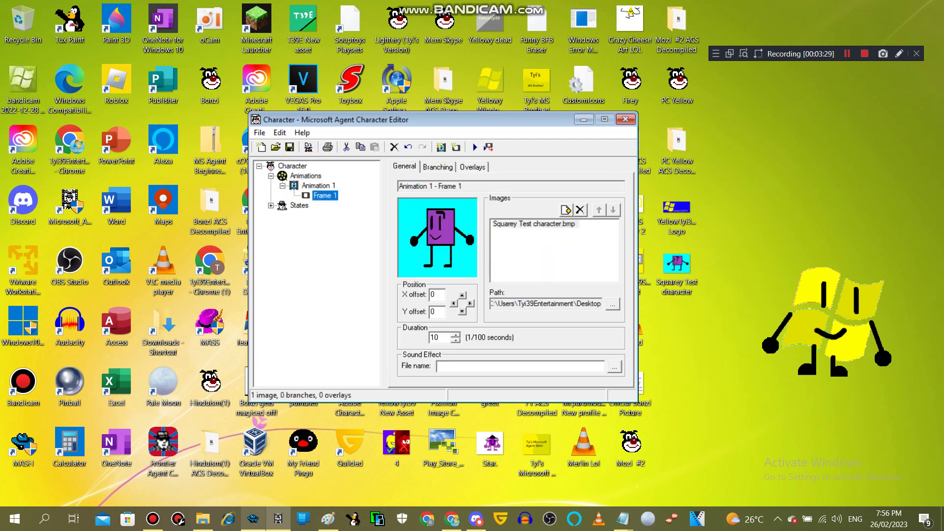
click(318, 186)
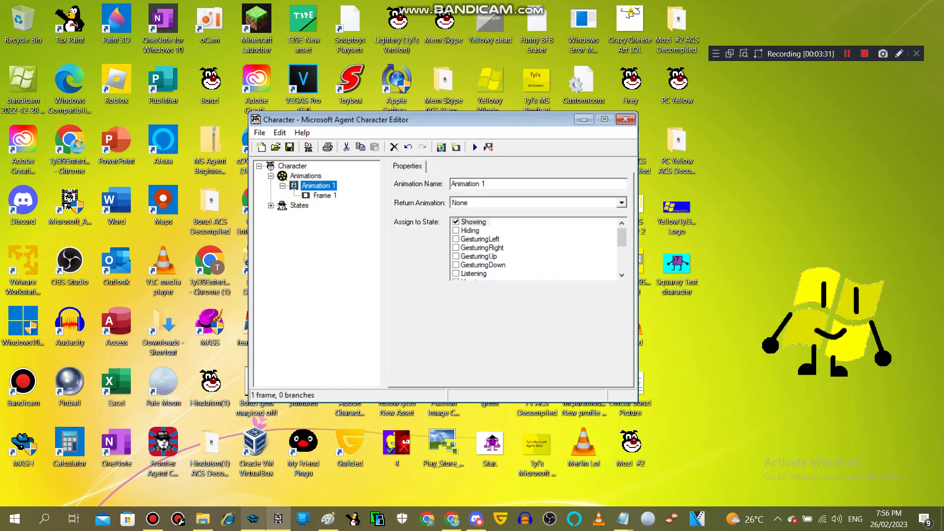
scroll(536, 248, down, 4)
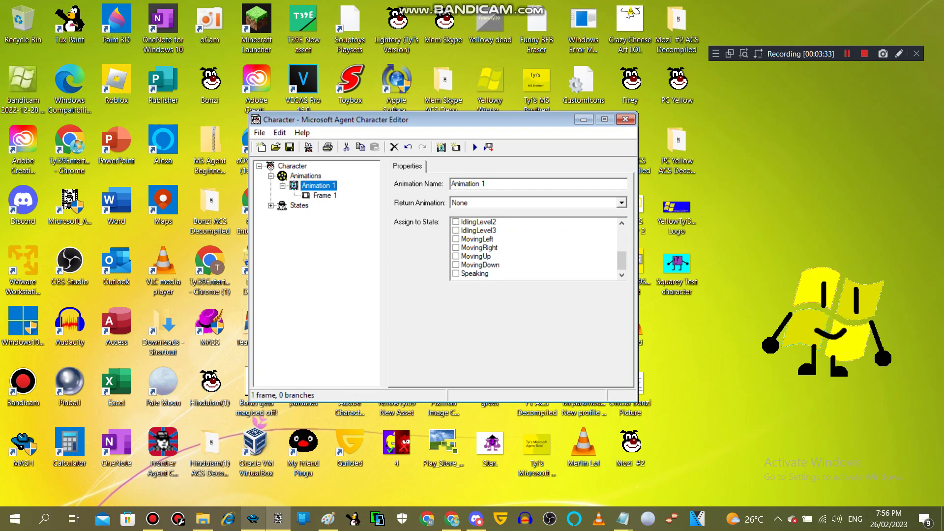
scroll(536, 248, up, 3)
click(325, 195)
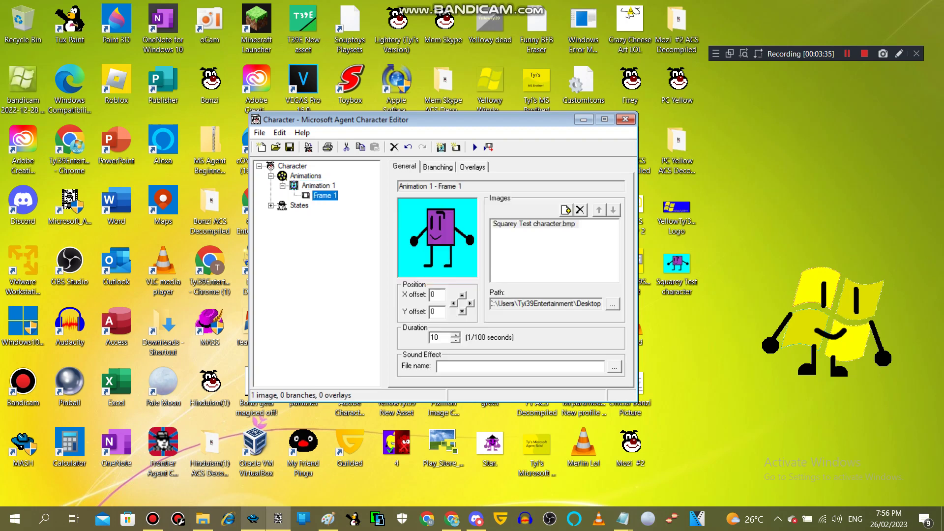
- Save the character project as Squarey Transparent Test.acd and build the character file to the Desktop
click(309, 147)
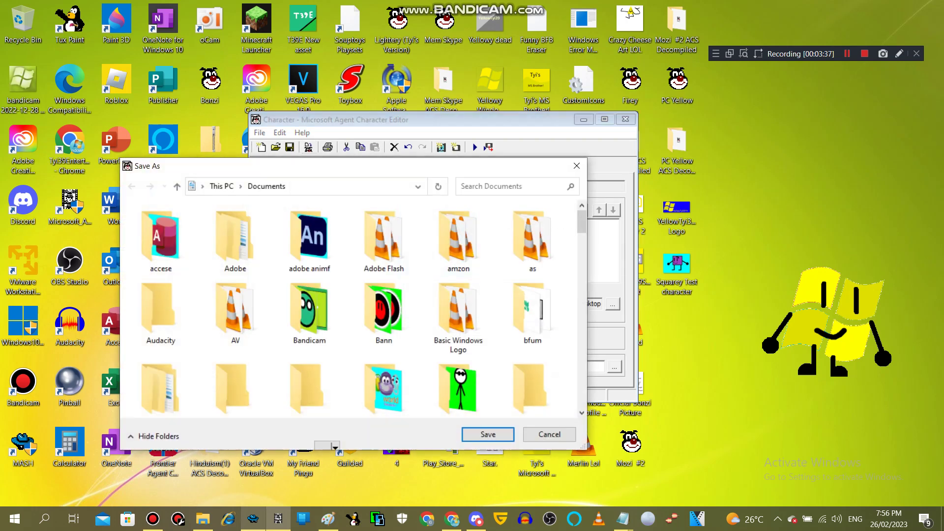
click(487, 434)
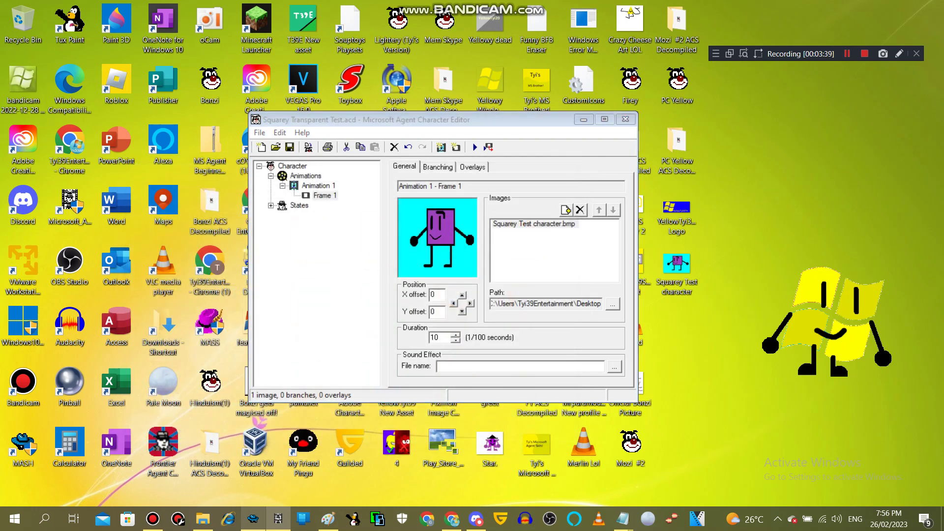
click(415, 165)
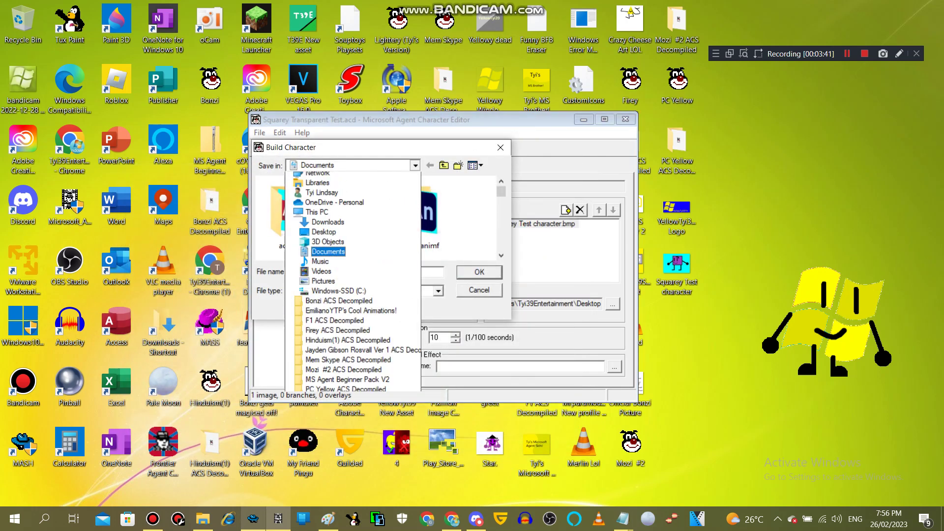
click(325, 247)
click(478, 272)
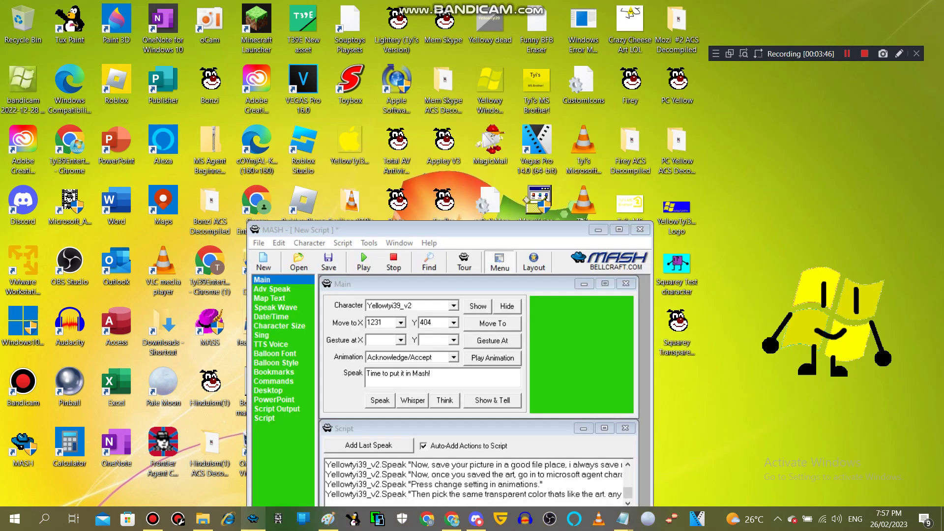
- In MASH, have the yellow character speak "Time to put it in Mash!" and move Squarey Transparent Test from the desktop into the CHARS character folder
click(380, 400)
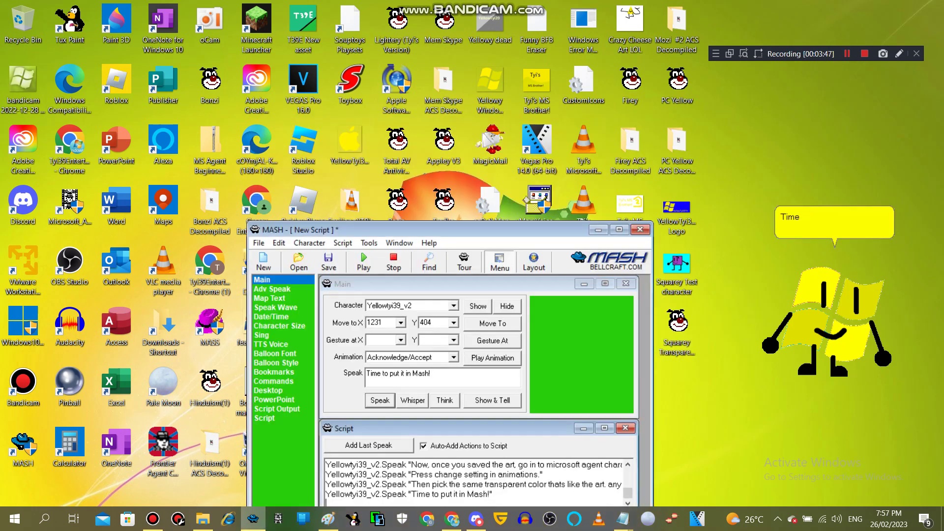
click(310, 243)
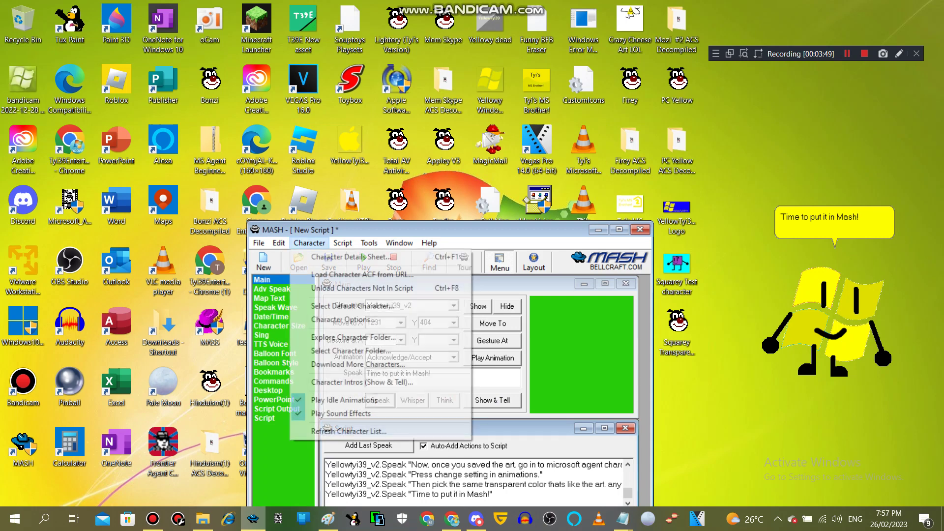
click(353, 337)
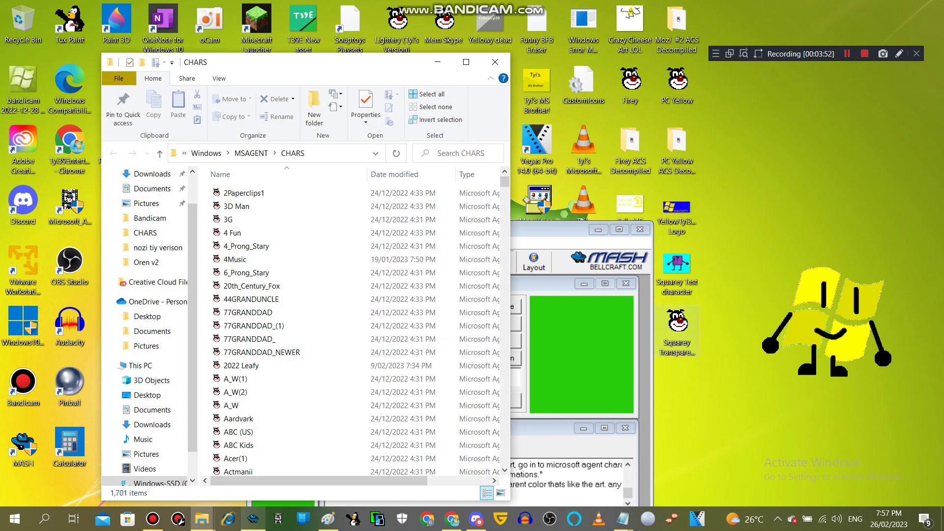
click(676, 328)
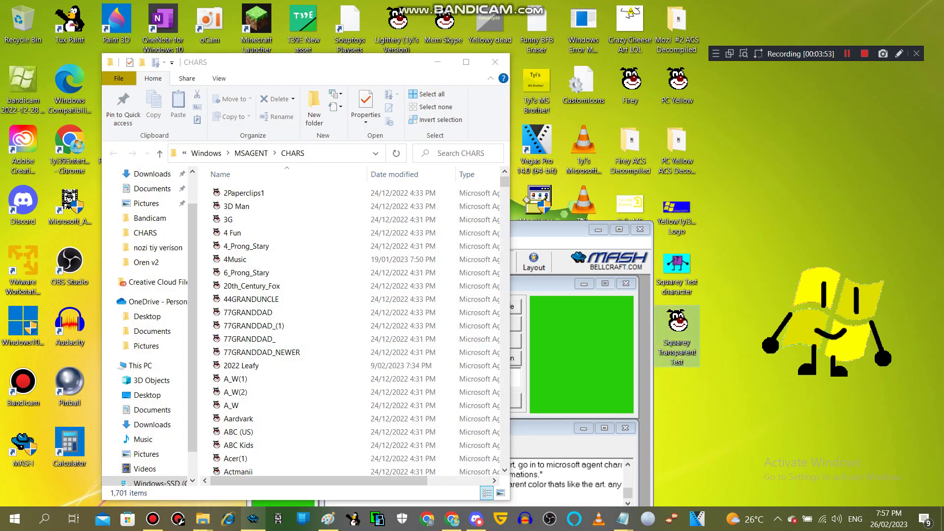
drag(676, 327, 423, 284)
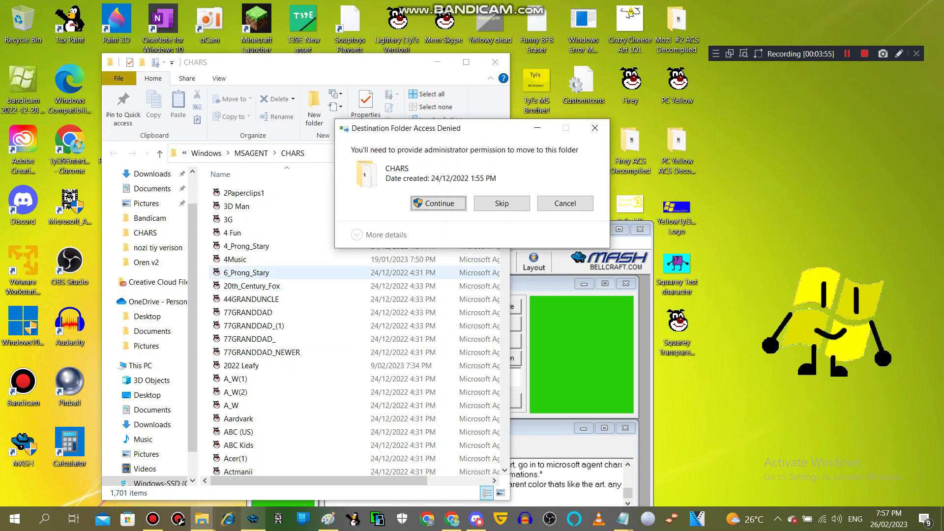
click(438, 203)
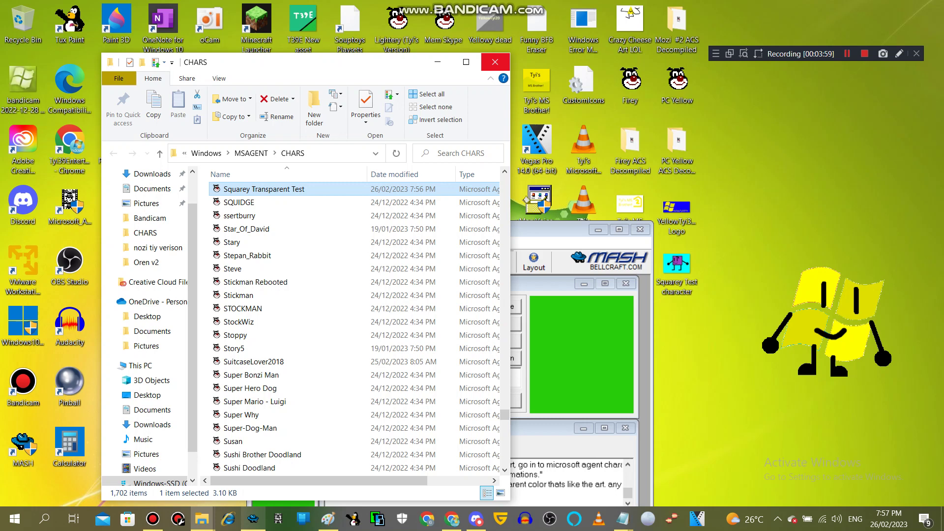
click(495, 62)
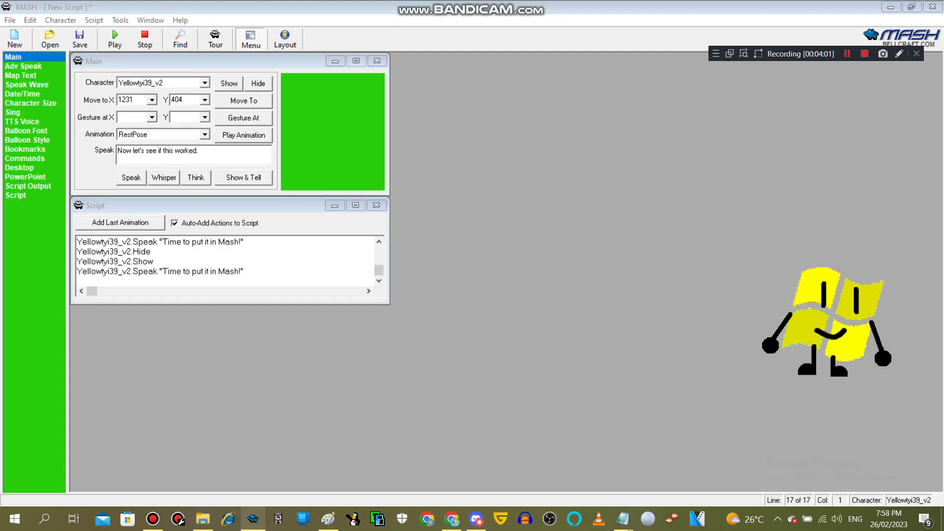
- Have the yellow character speak "Now let's see if this worked." and refresh the character list
click(131, 178)
click(61, 20)
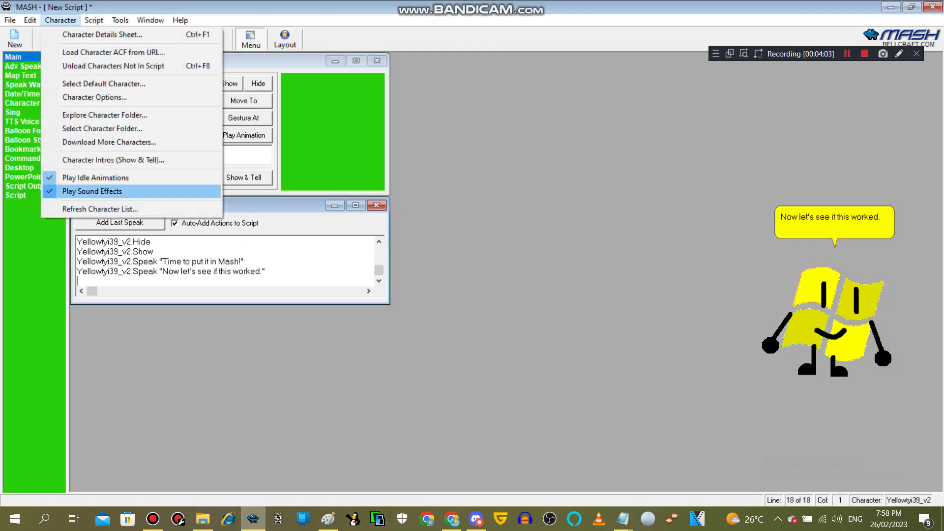
click(100, 209)
click(557, 326)
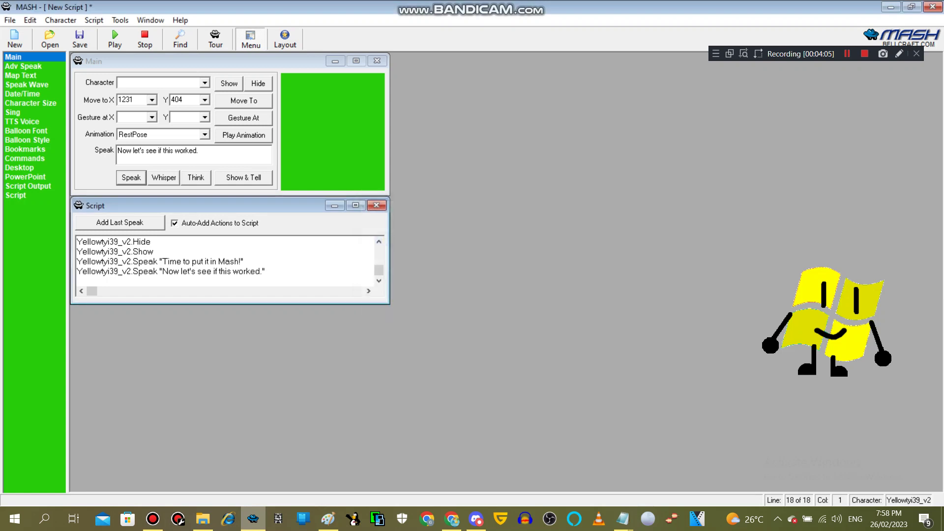
- Show the Squarey Transparent Test character and place it at 1021, 262, above and beside the yellow character
click(205, 84)
drag(205, 102, 205, 131)
scroll(159, 122, down, 5)
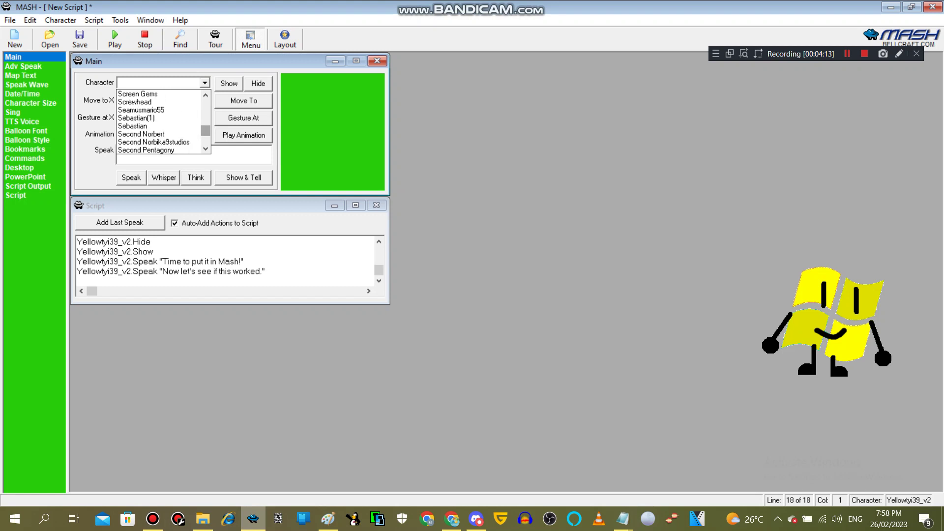
scroll(158, 122, down, 4)
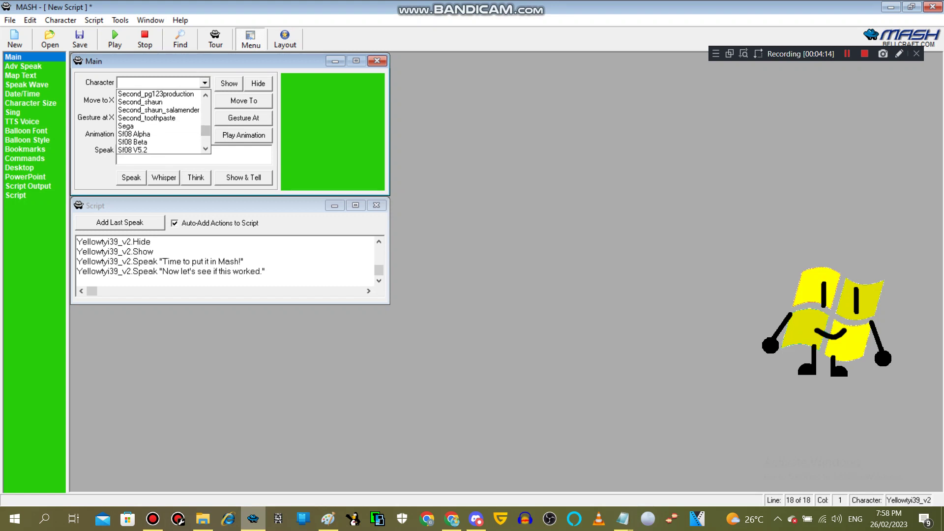
scroll(159, 121, down, 6)
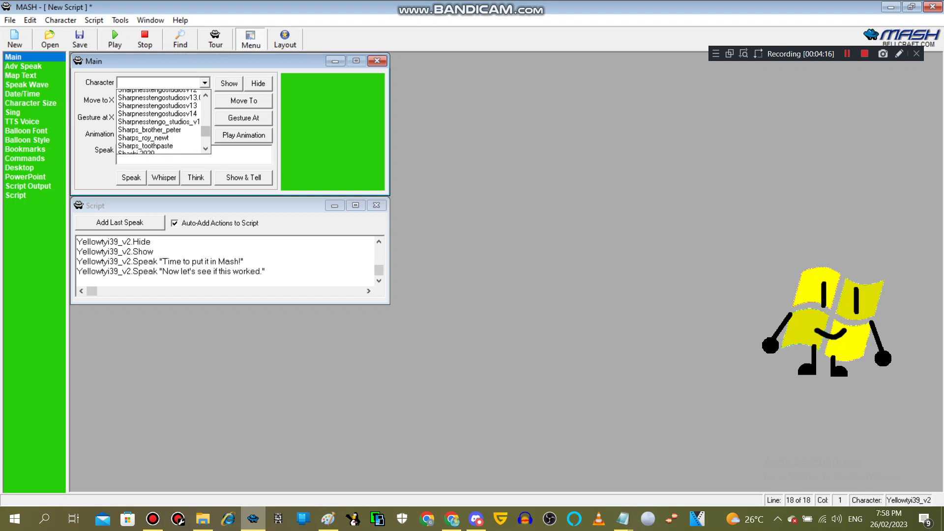
scroll(159, 122, down, 8)
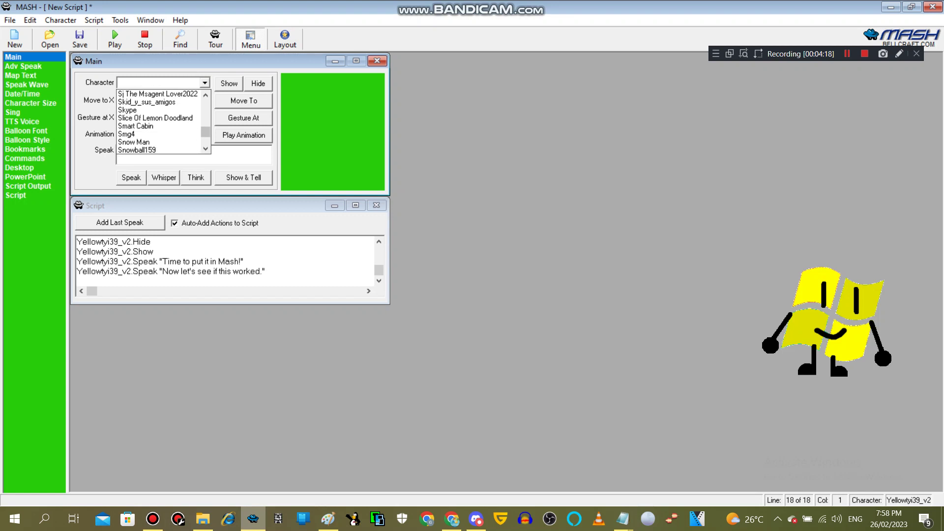
scroll(159, 122, down, 2)
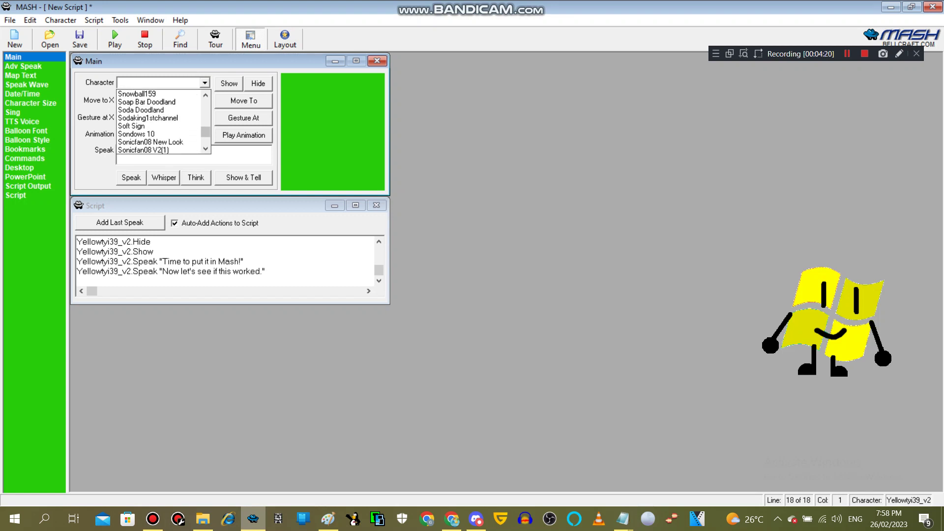
scroll(158, 122, down, 10)
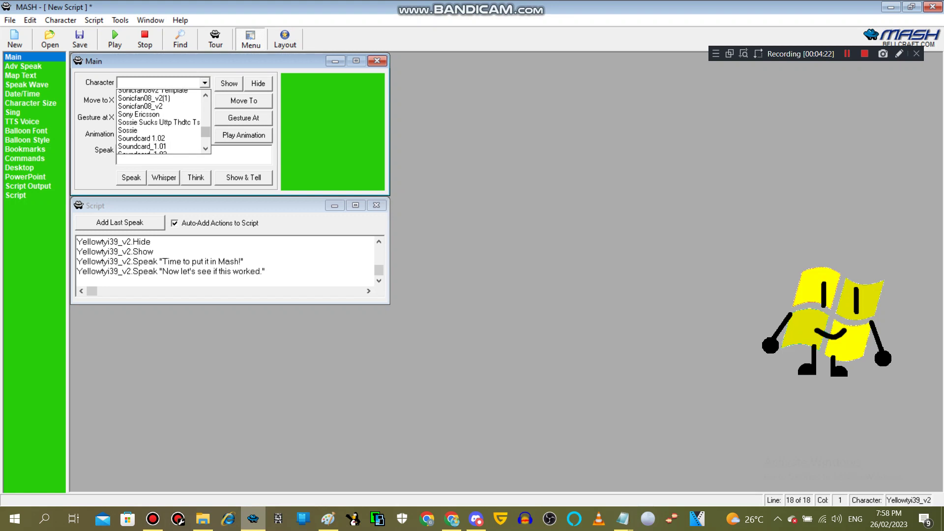
scroll(158, 122, down, 3)
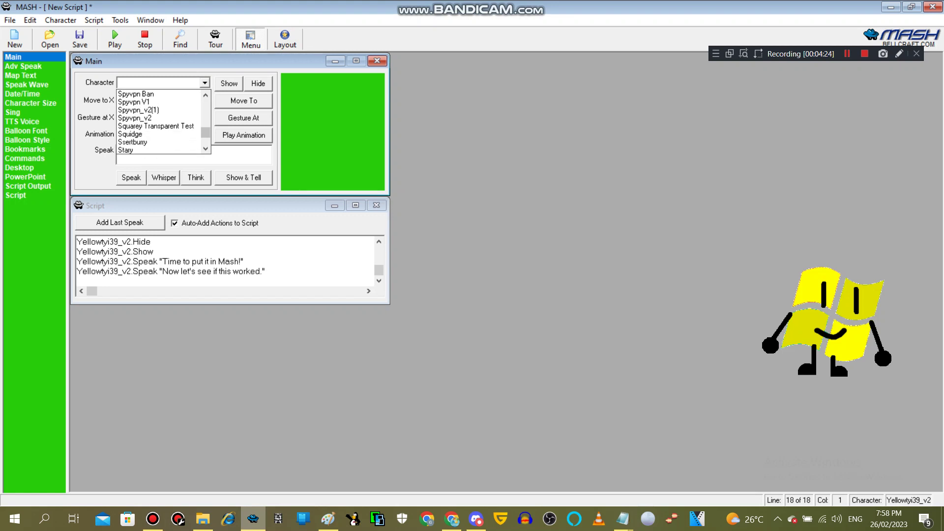
click(157, 125)
click(229, 83)
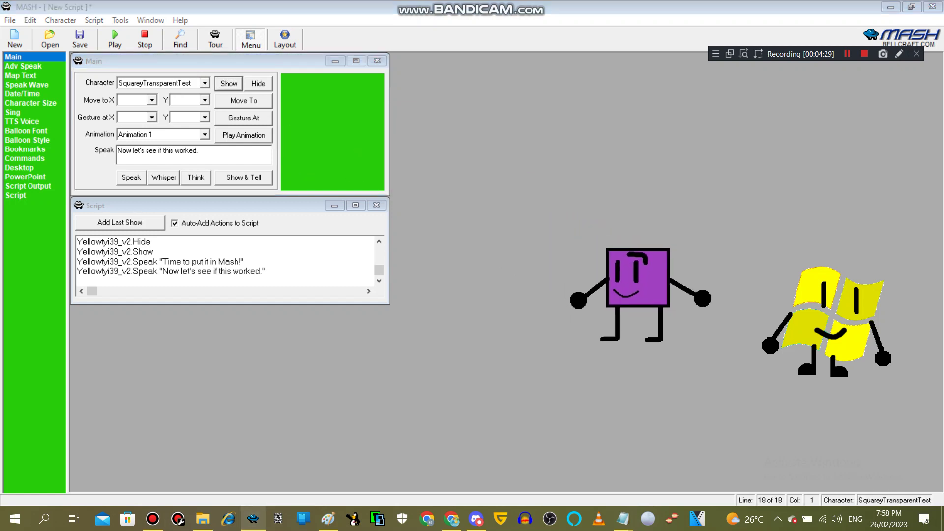
drag(317, 148, 721, 206)
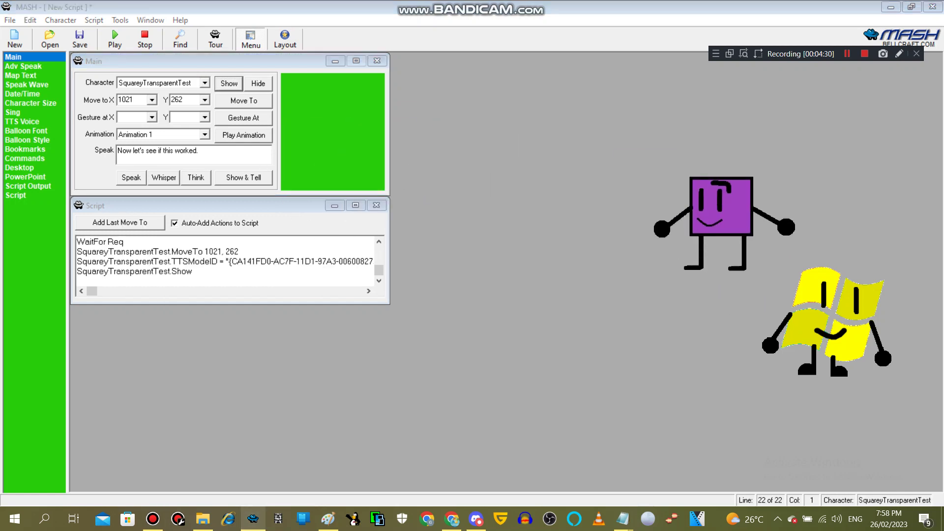
click(847, 54)
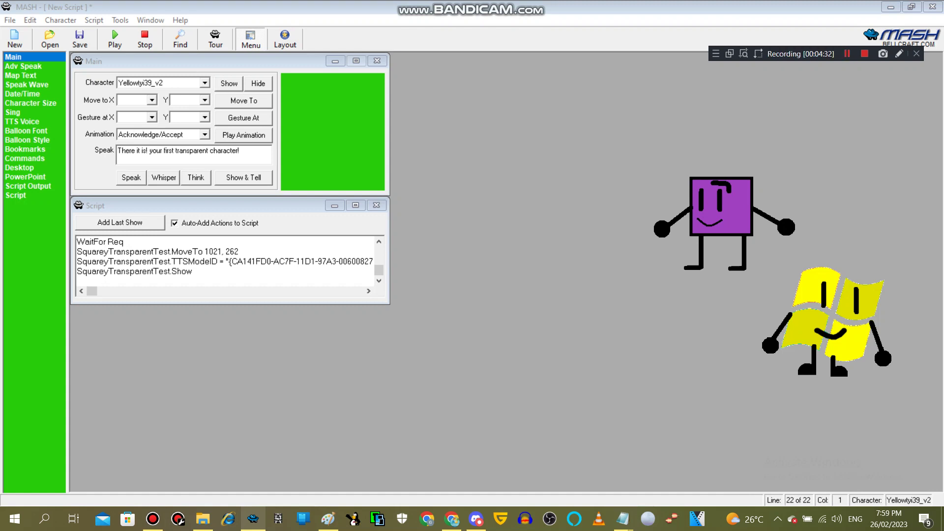
- Play the yellow character's Pleased animation and make it speak "There it is! your first transparent character!"
click(205, 134)
click(206, 164)
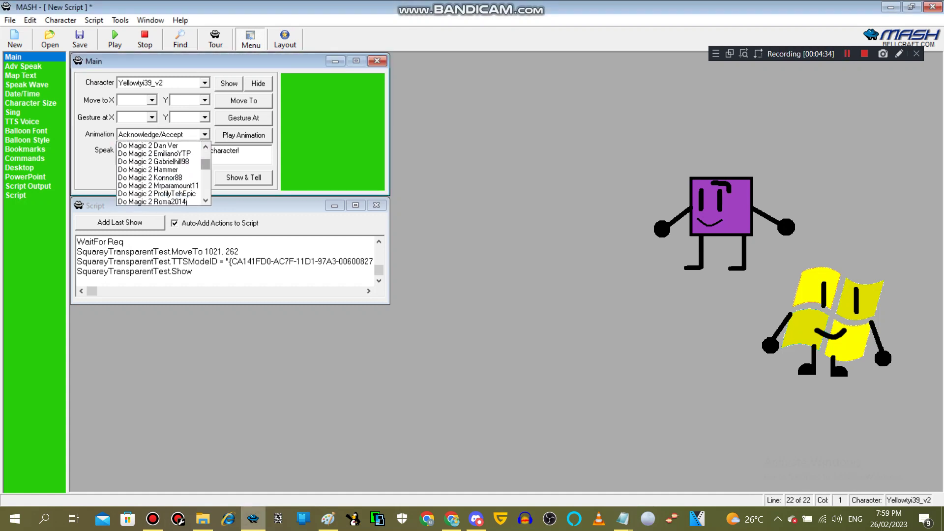
scroll(157, 172, down, 8)
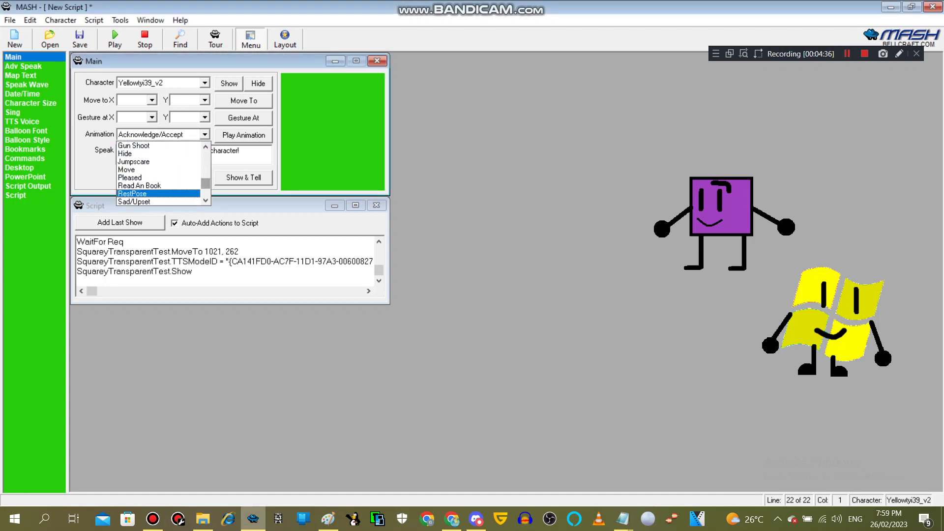
click(148, 178)
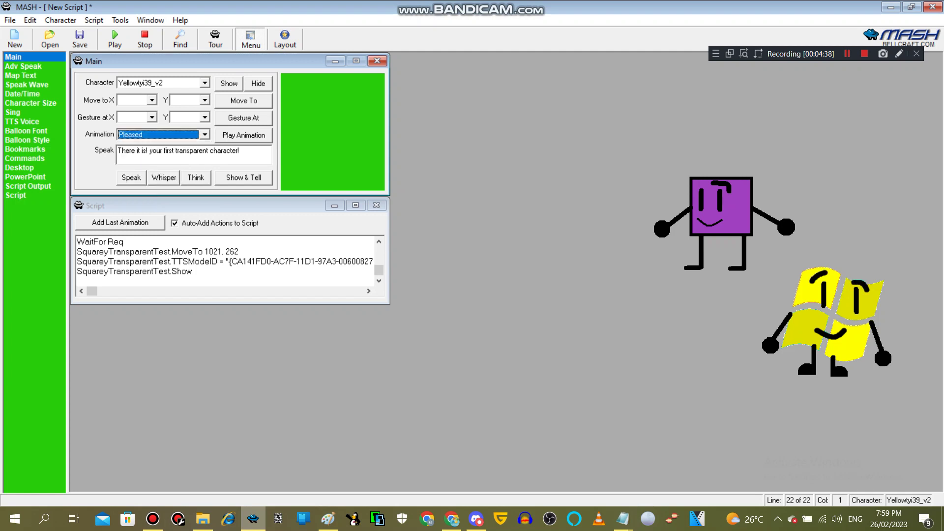
click(131, 177)
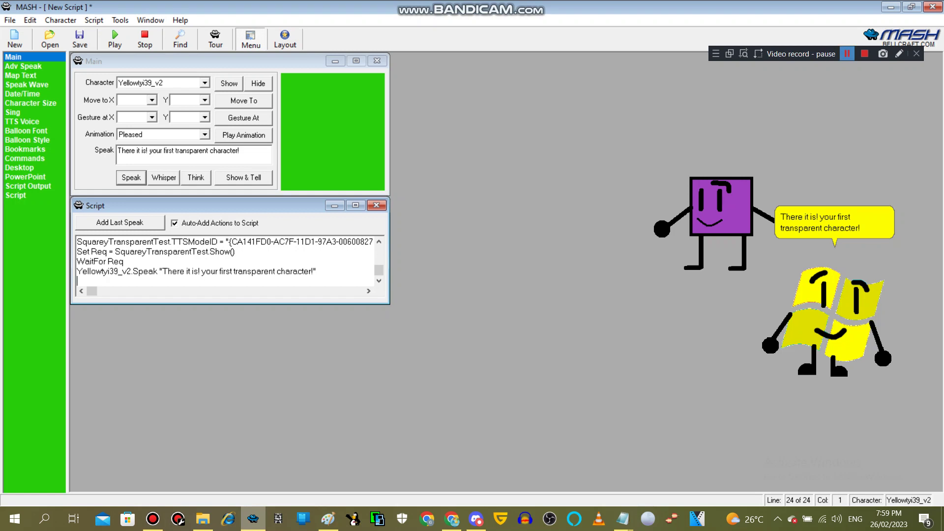
click(846, 53)
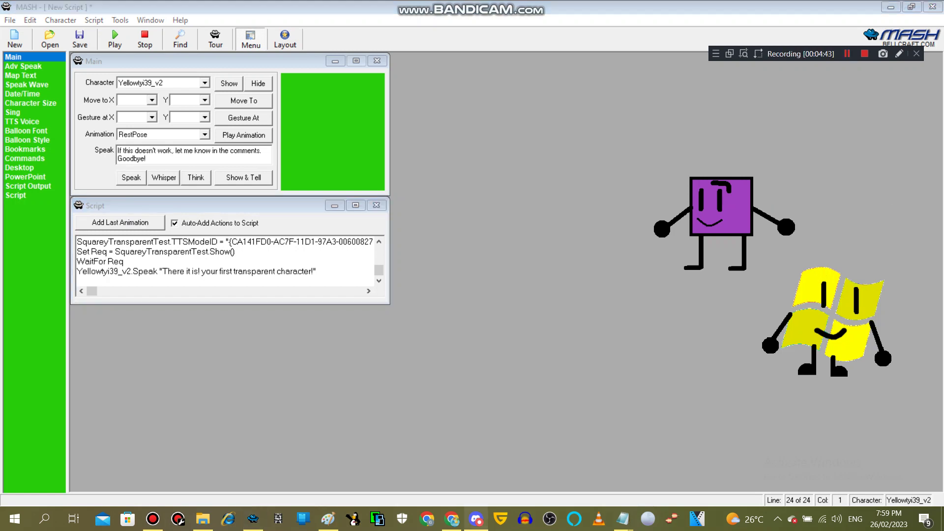
- Have the yellow character speak "If this doesn't work, let me know in the comments. Goodbye!" and the purple square character speak "Bye!"
click(130, 177)
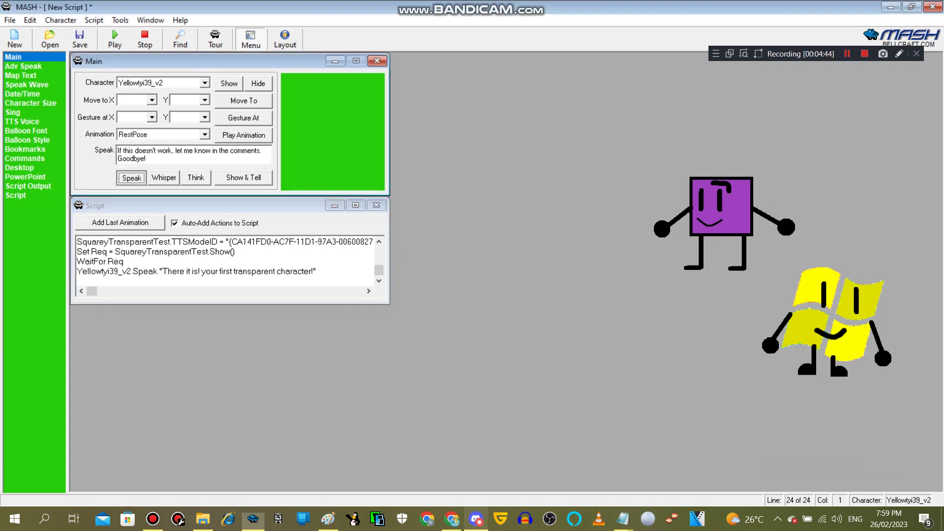
click(721, 207)
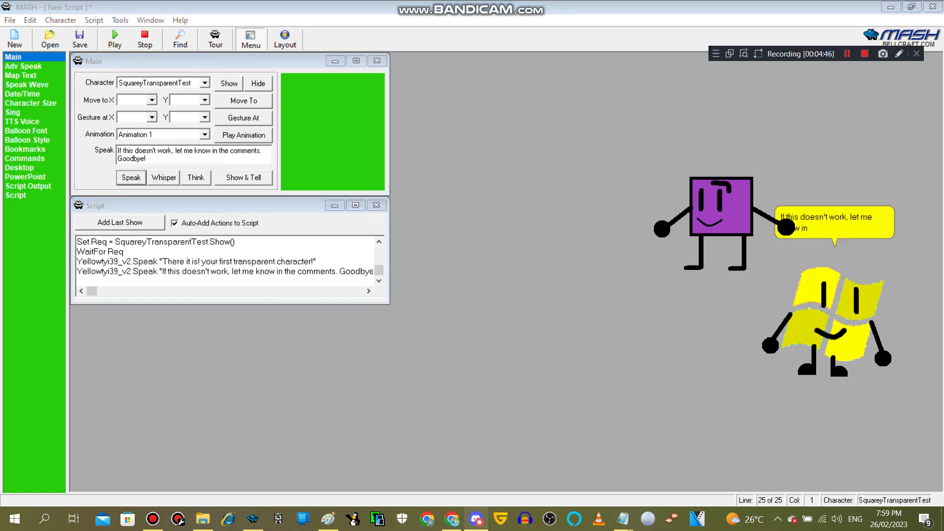
text(e!)
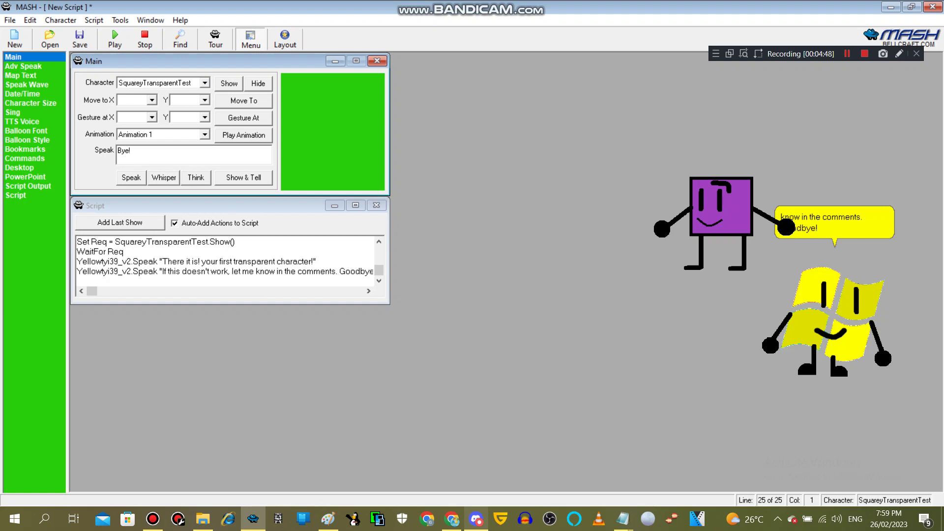
key(Return)
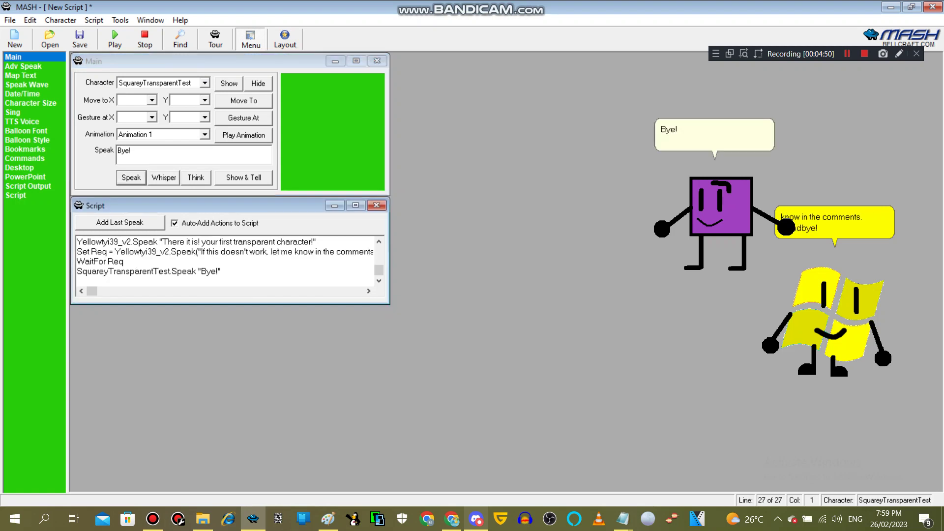